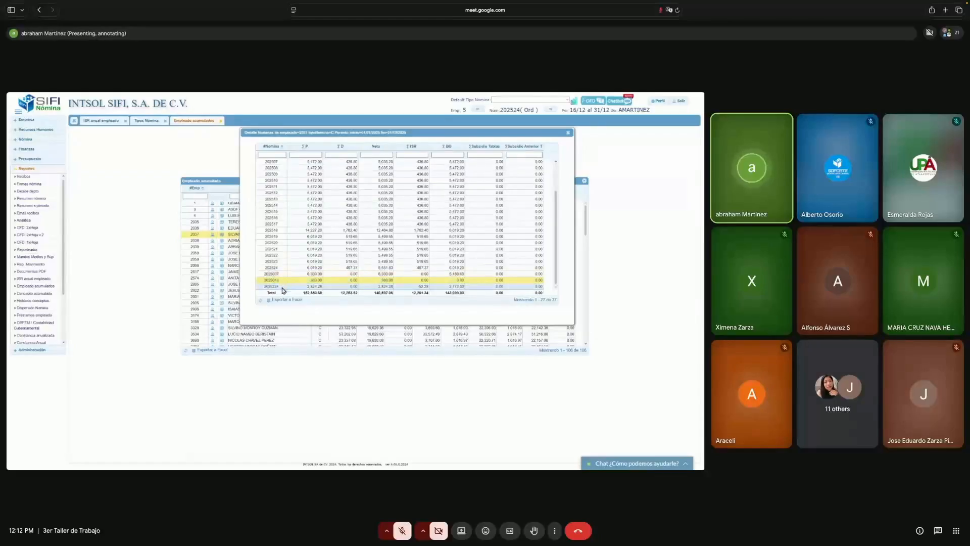
- Inspect one payroll period's concept breakdown, then close it and the payroll-by-period detail window
scroll(556, 199, up, 3)
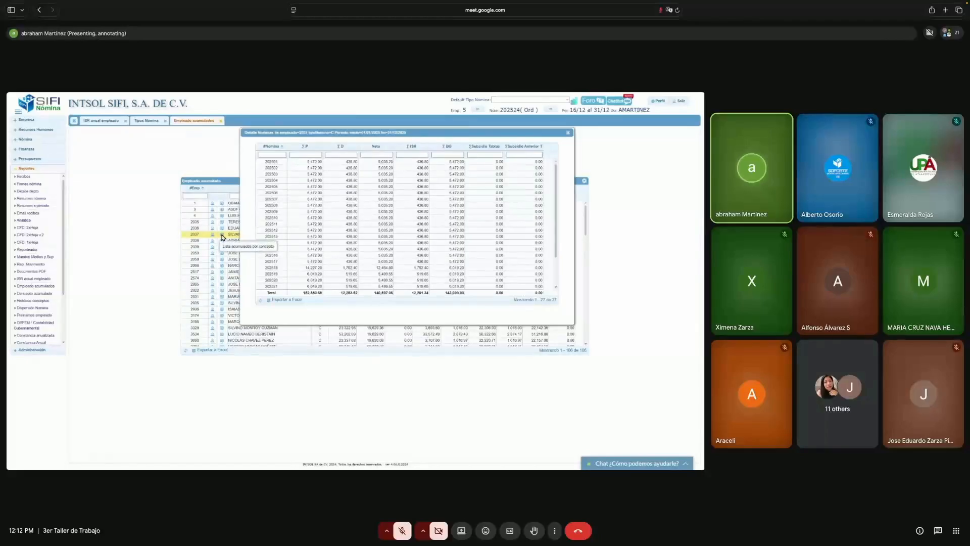
click(223, 236)
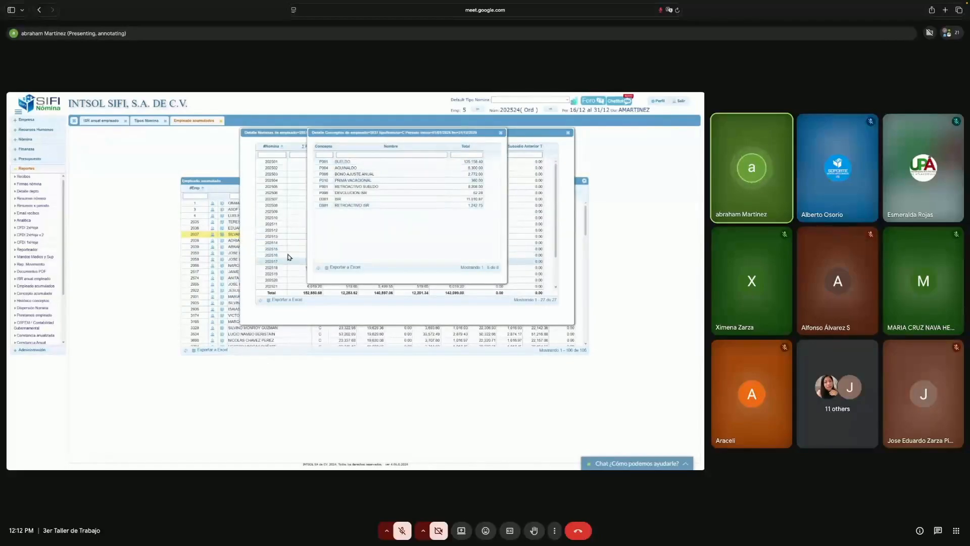
click(500, 133)
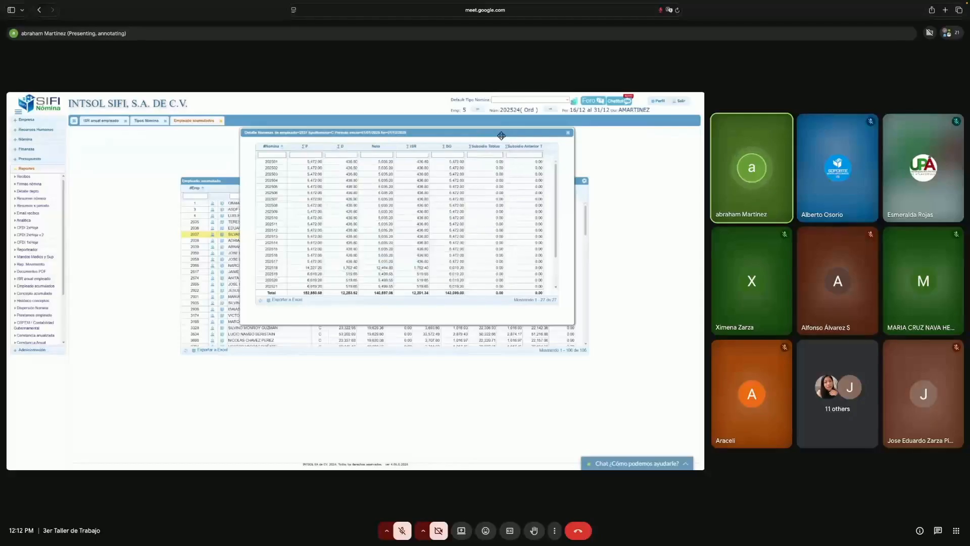
click(568, 133)
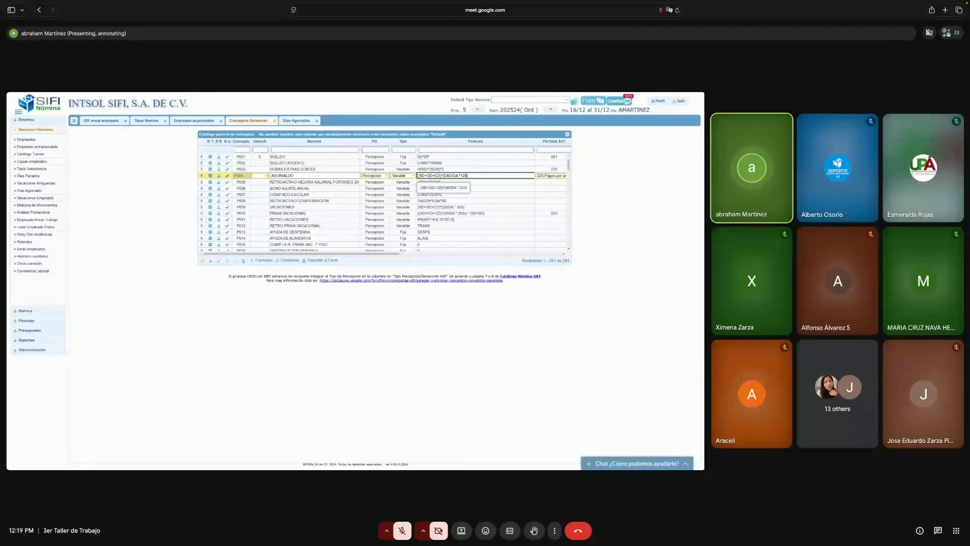
- Delete the trailing 120 from the P004 formula and type DTA as the new ending
key(BackSpace)
key(BackSpace)
key(BackSpace)
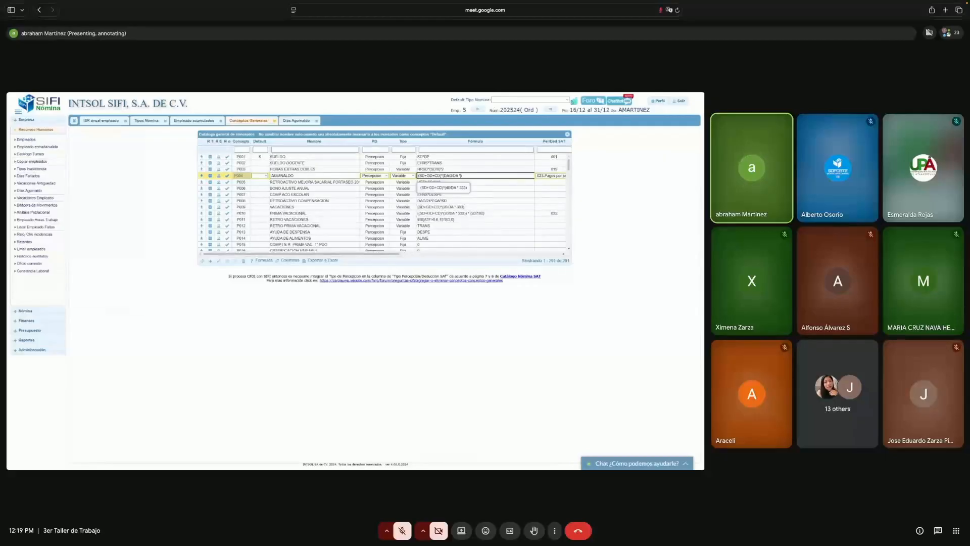
text(D)
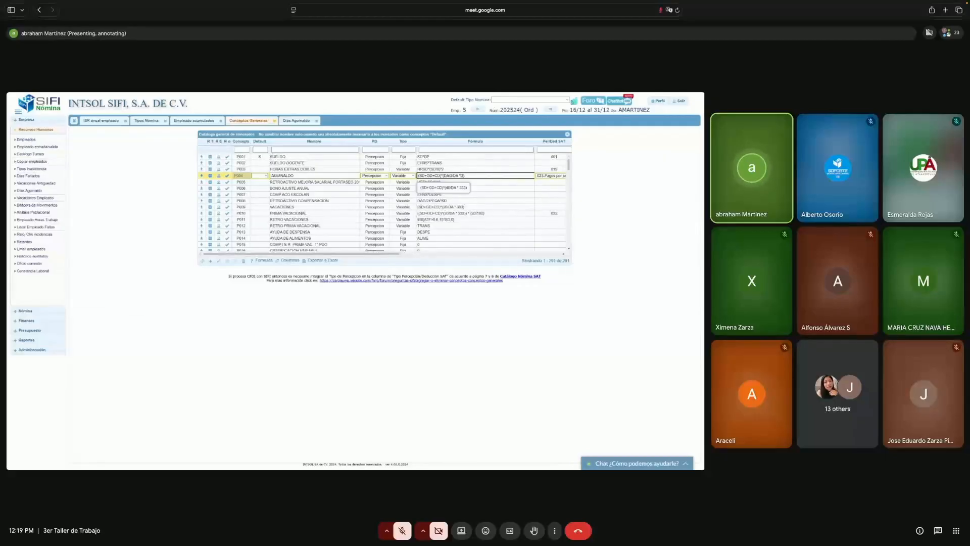
text(TA)
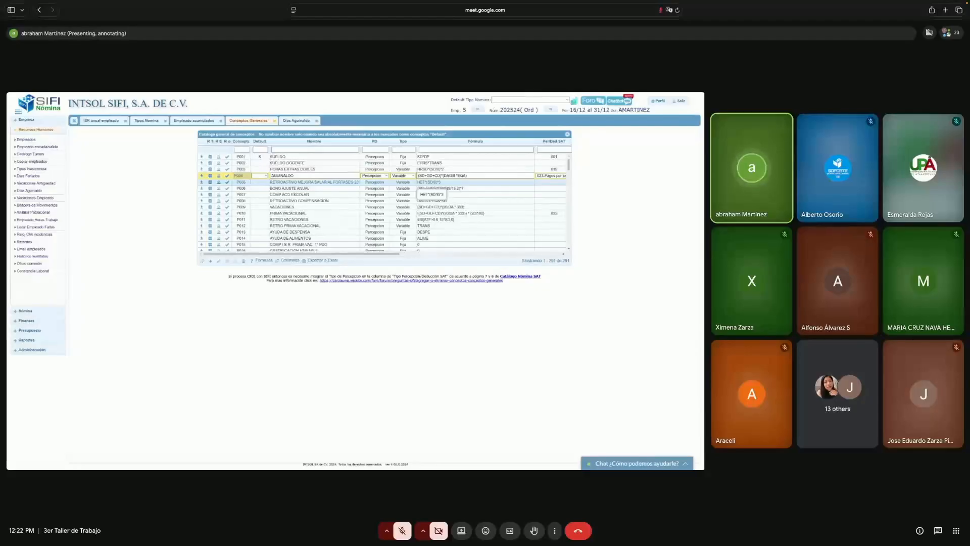
- Set the Aguinaldo ISR taxable-base row to use formula P004
click(480, 176)
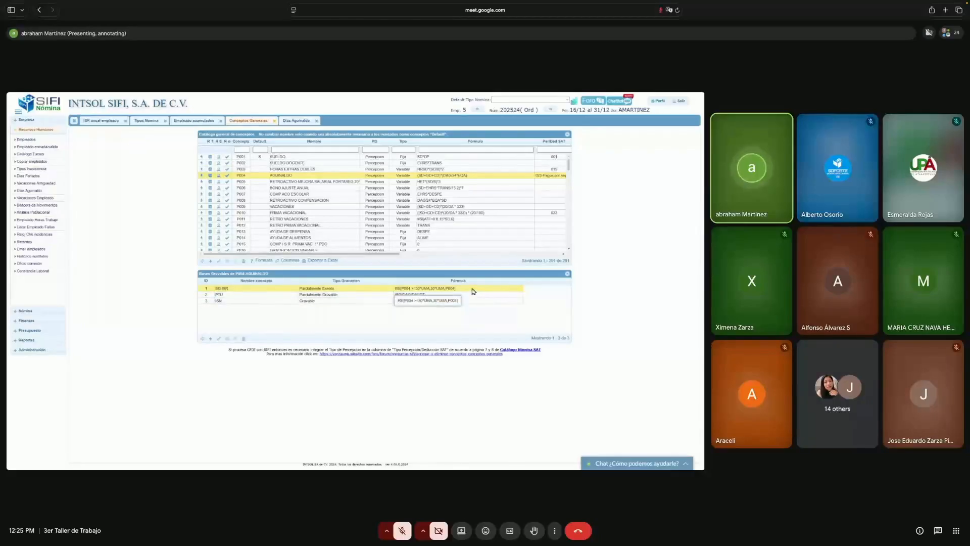
double_click(474, 291)
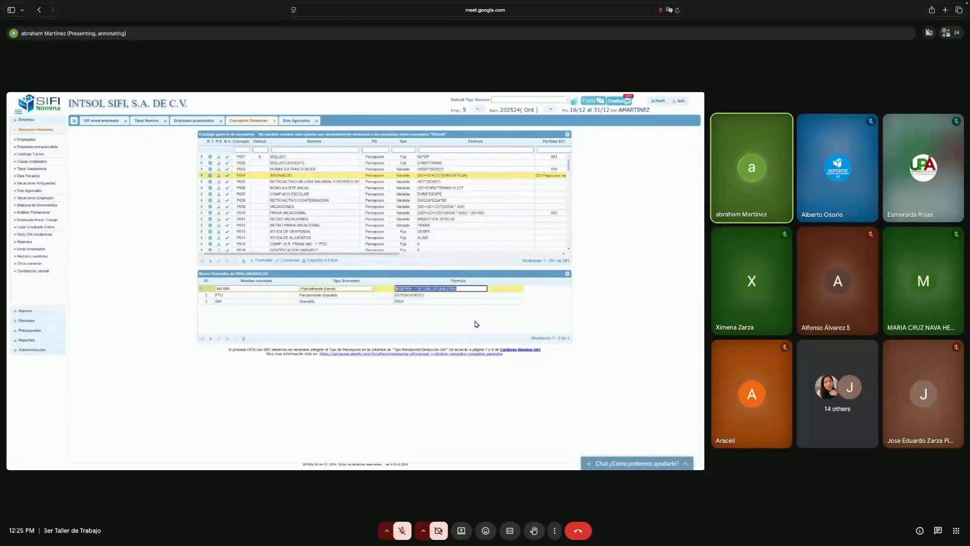
text(P004)
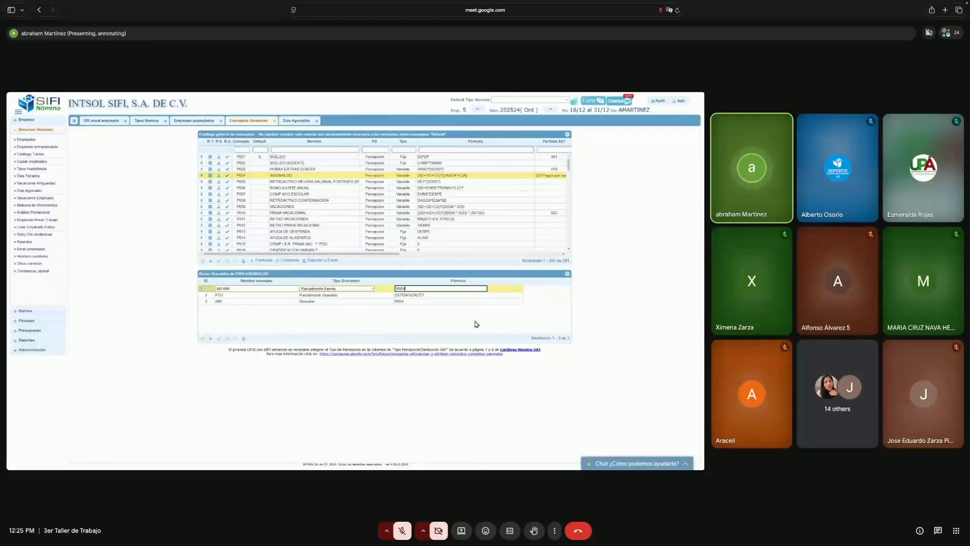
key(Return)
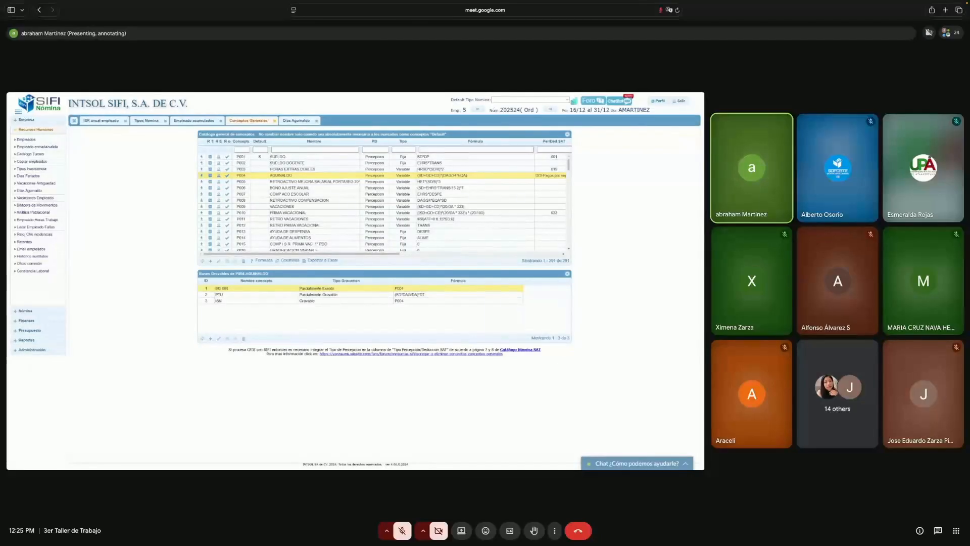
- Set the ISR base row's tax type to Gravable and save, then change it to Exento
click(363, 290)
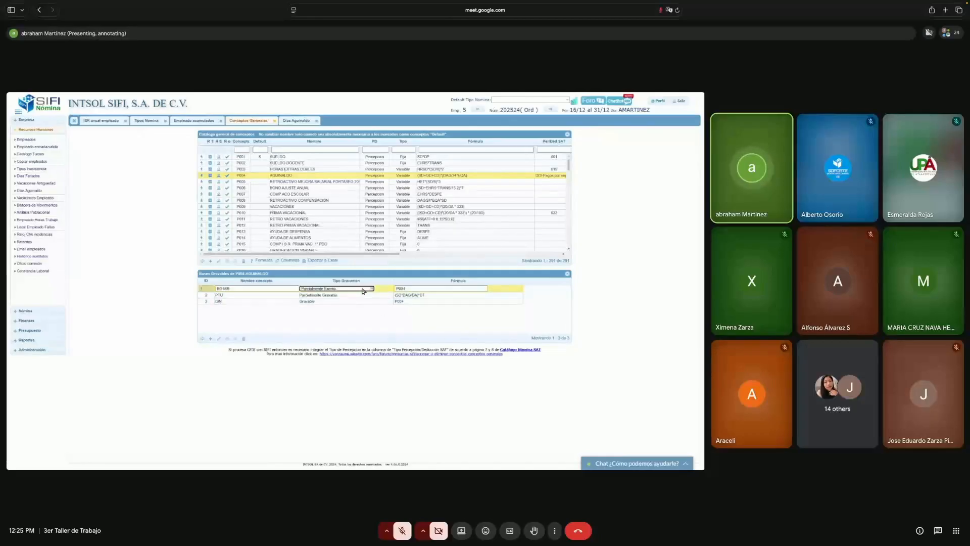
click(363, 290)
click(337, 317)
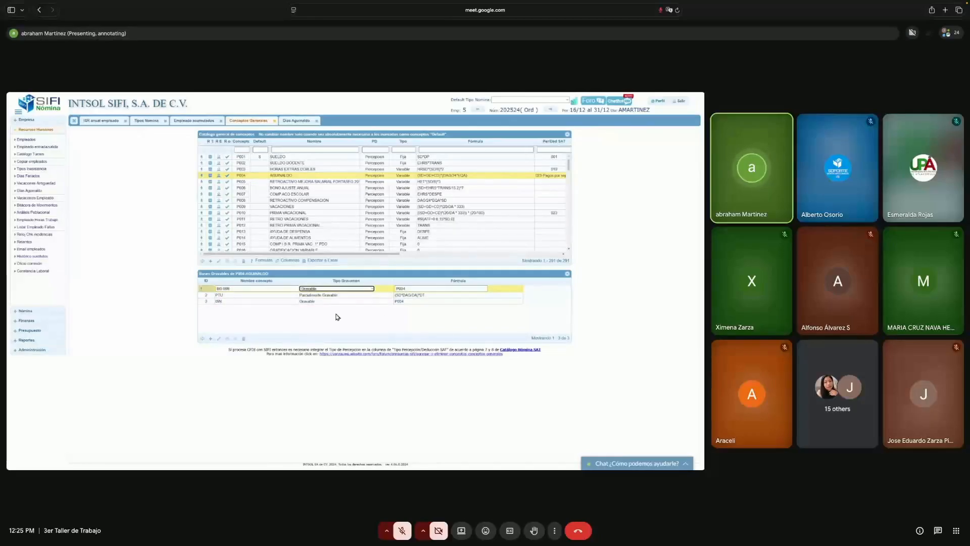
key(Return)
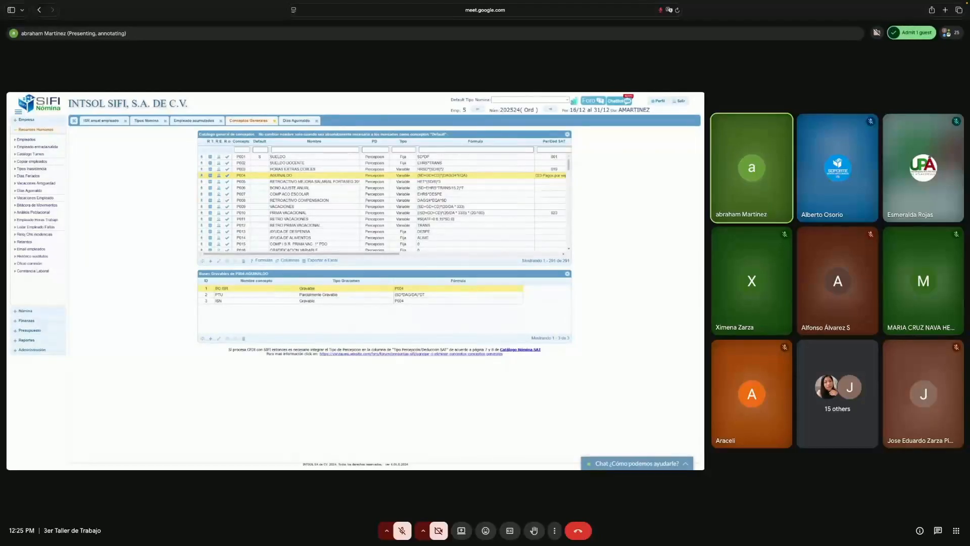
click(367, 290)
click(368, 291)
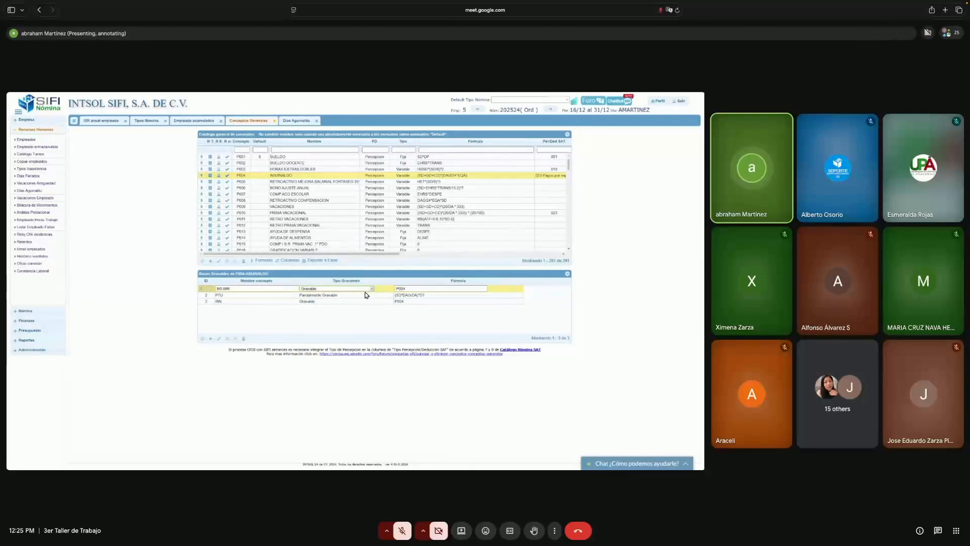
click(350, 304)
click(419, 288)
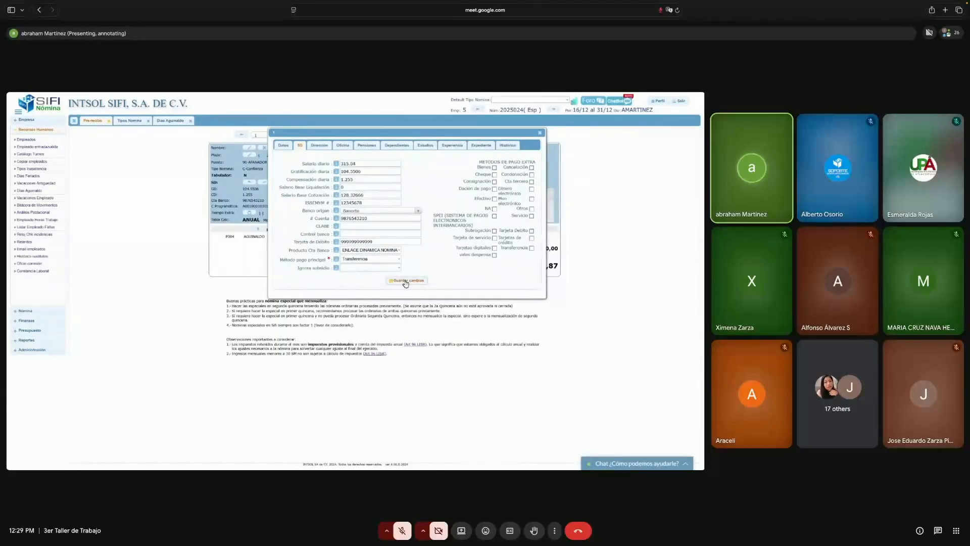
- Close the employee details dialog to return to the pre-receipt showing NETO 2,104.23
click(544, 133)
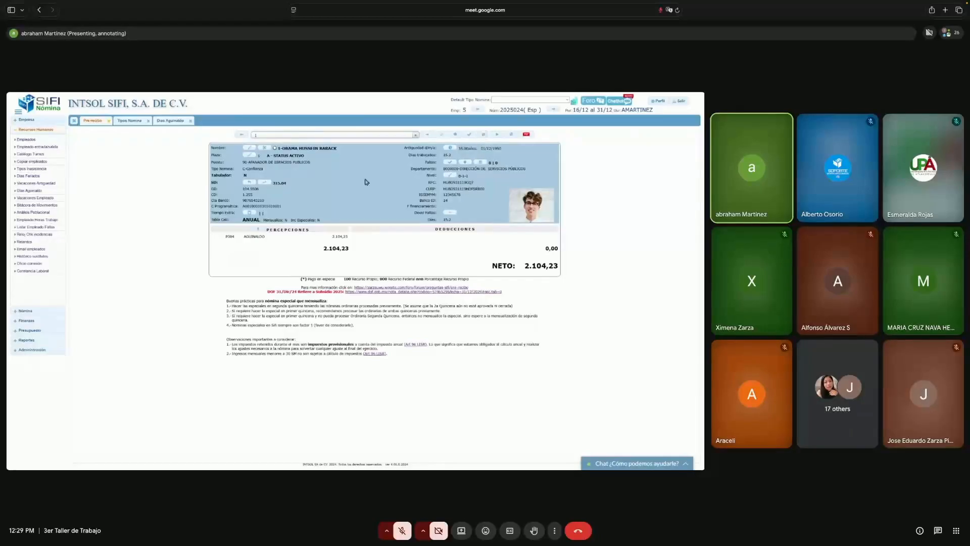
- Show the employee's concept list with the AGUINALDO (P004) and ISR (D001) rows and formulas
click(483, 135)
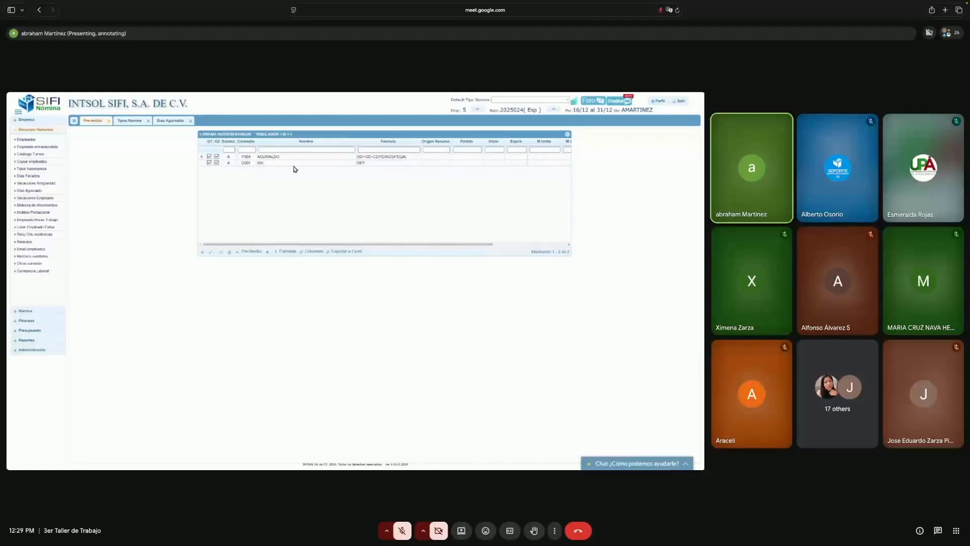
- Trim the end of the AGUINALDO formula, save it, and preview the recalculated pre-receipt
click(414, 157)
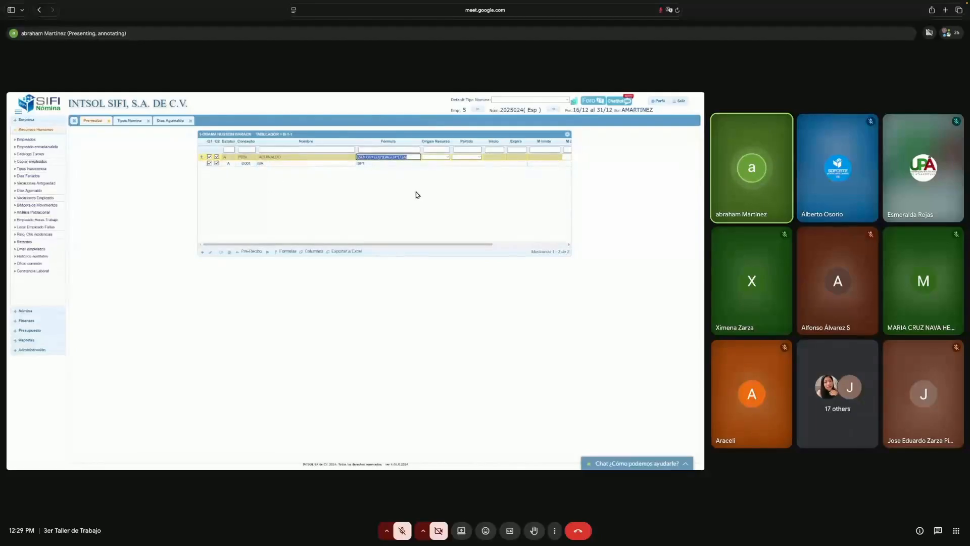
click(409, 157)
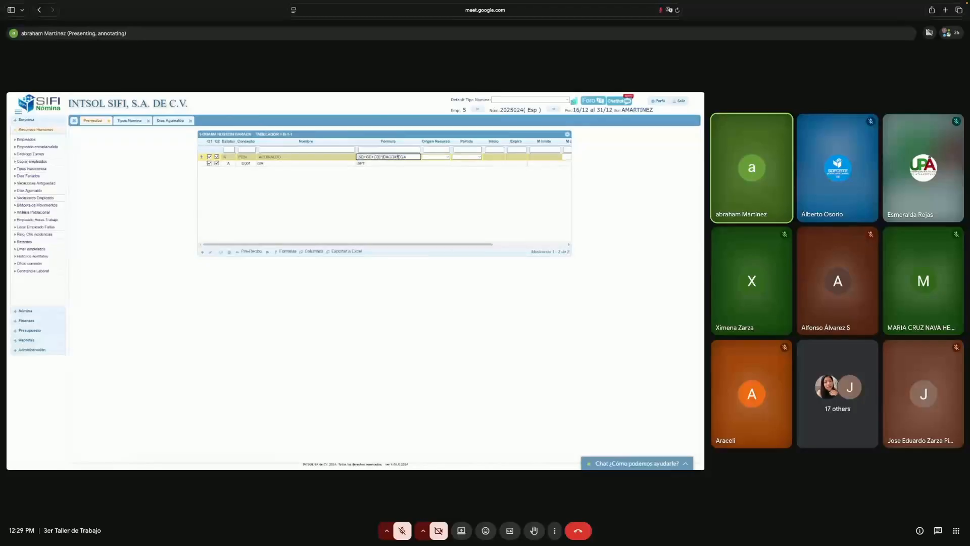
key(BackSpace)
key(BackSpace)
key(BackSpace)
key(BackSpace)
key(BackSpace)
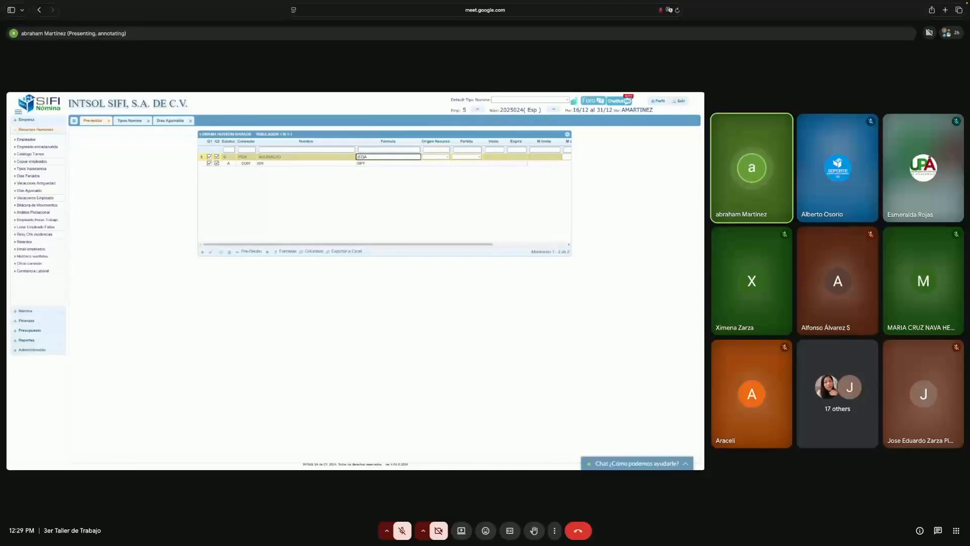
key(Return)
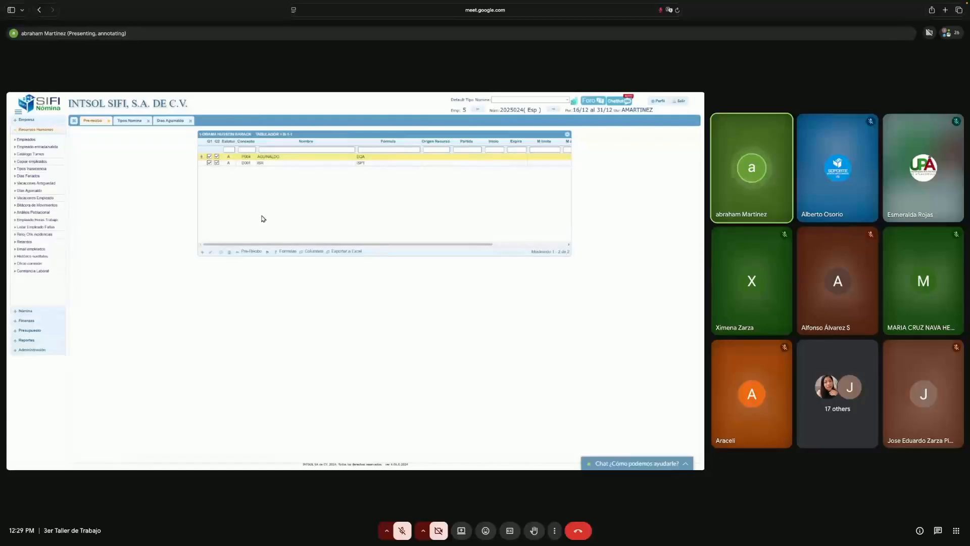
click(252, 251)
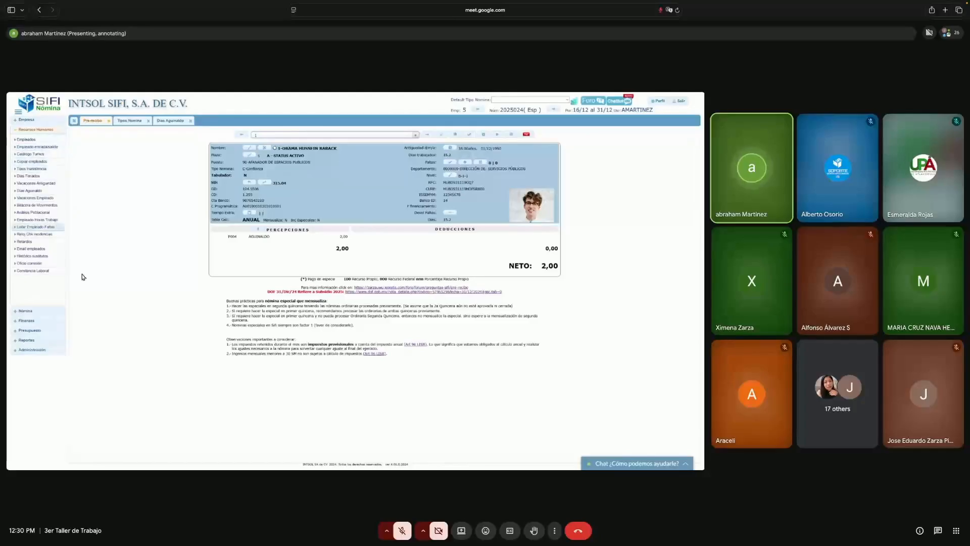
- Open the multi-select employee grid and select all 253 employees for concept assignment
click(30, 311)
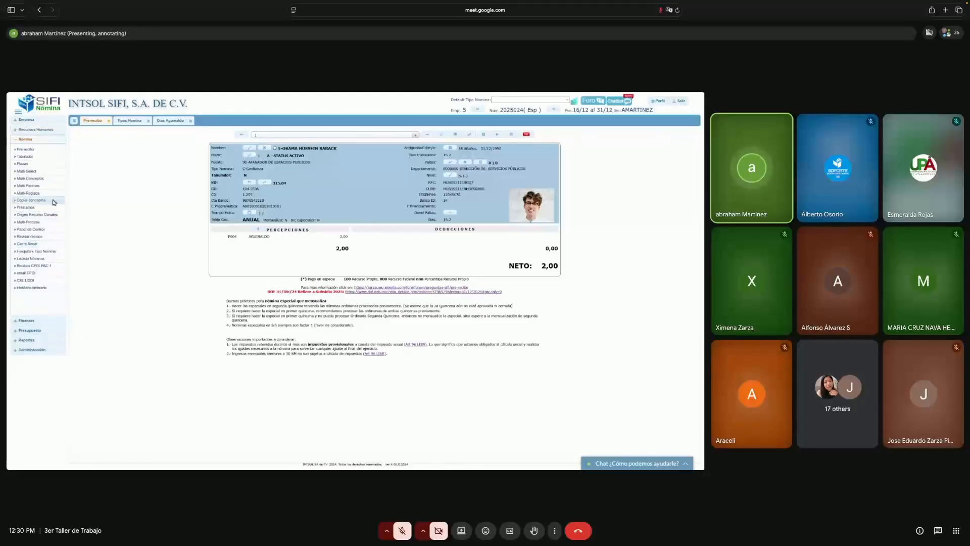
click(27, 171)
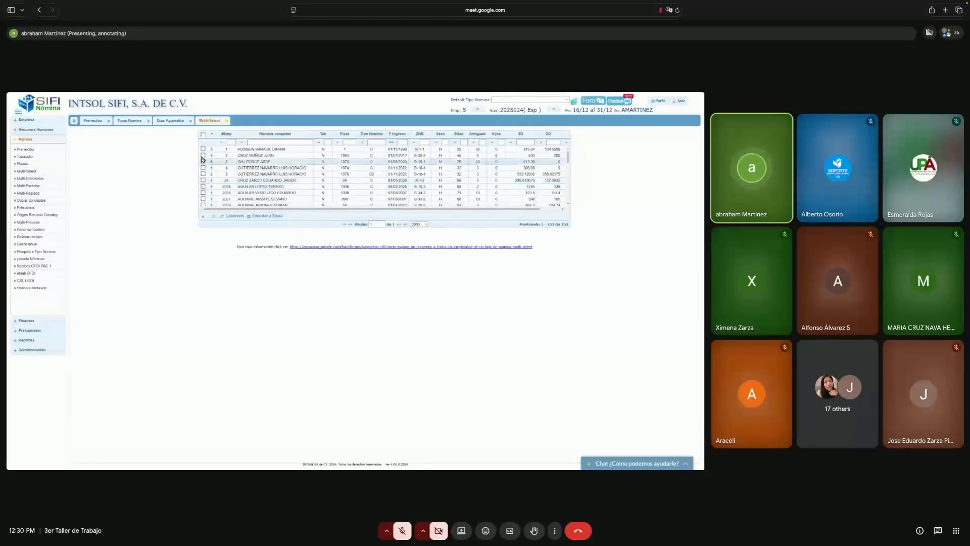
click(203, 134)
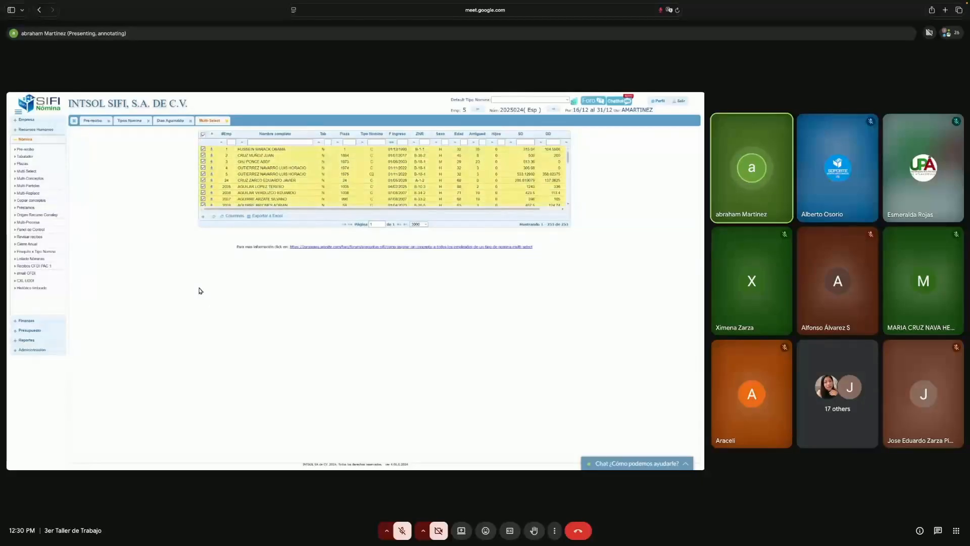
click(204, 216)
click(407, 203)
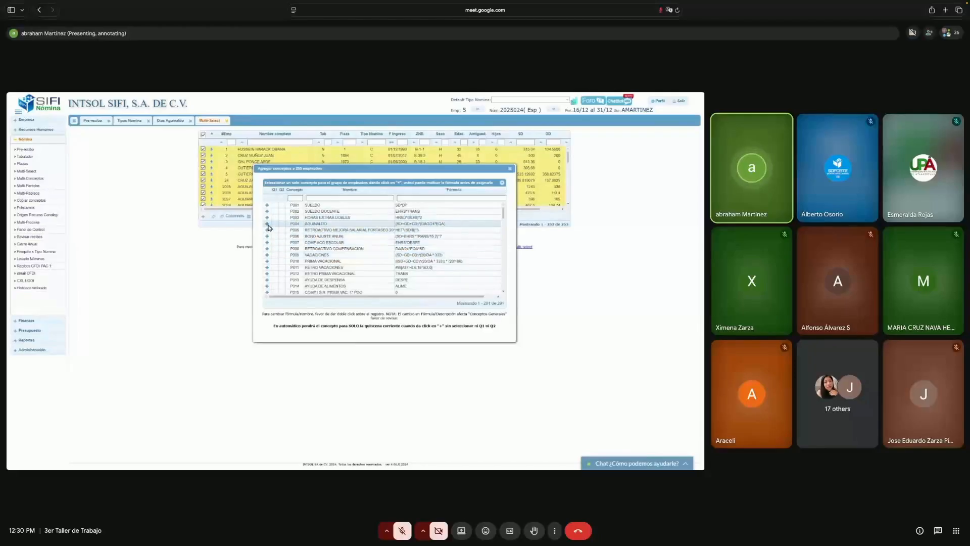
- Assign the AGUINALDO concept to all 253 employees and close the add-concepts window
click(267, 228)
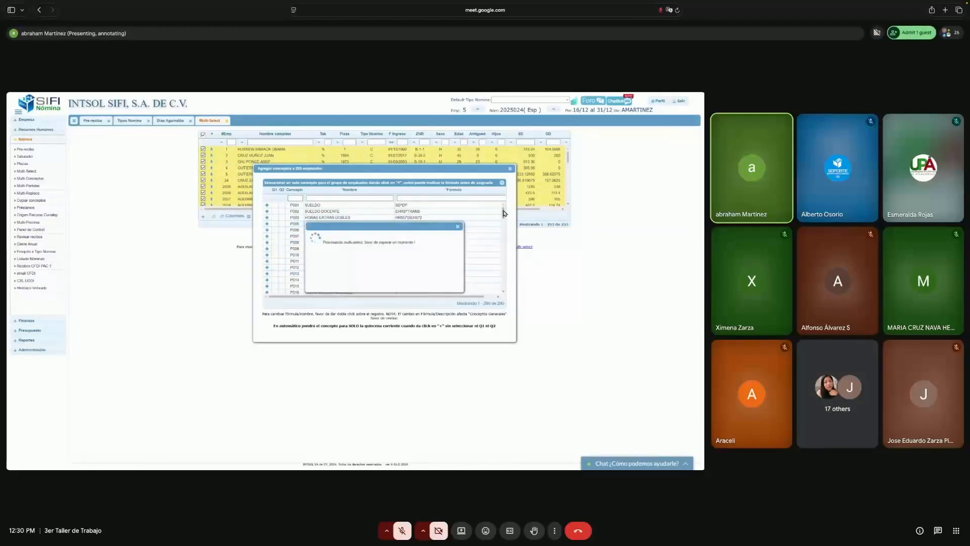
drag(503, 211, 503, 236)
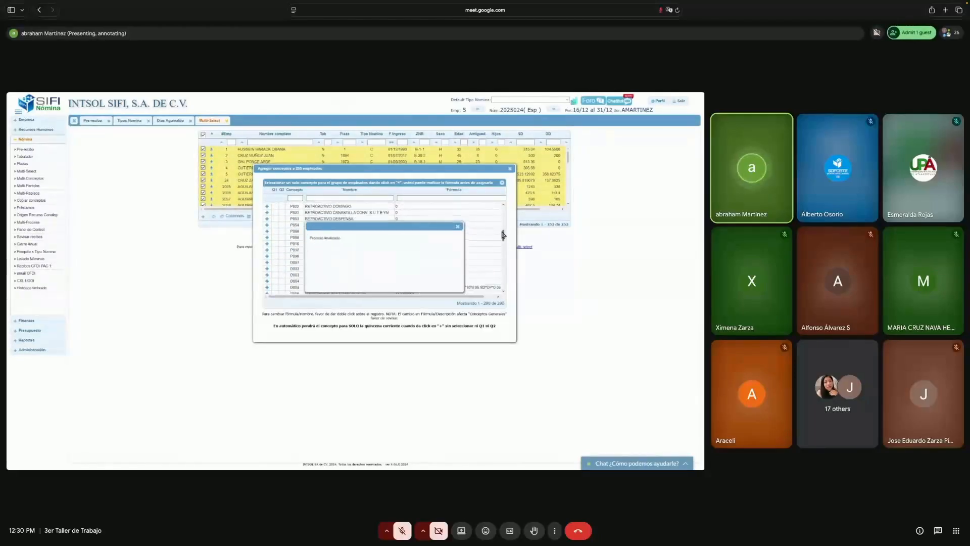
click(267, 263)
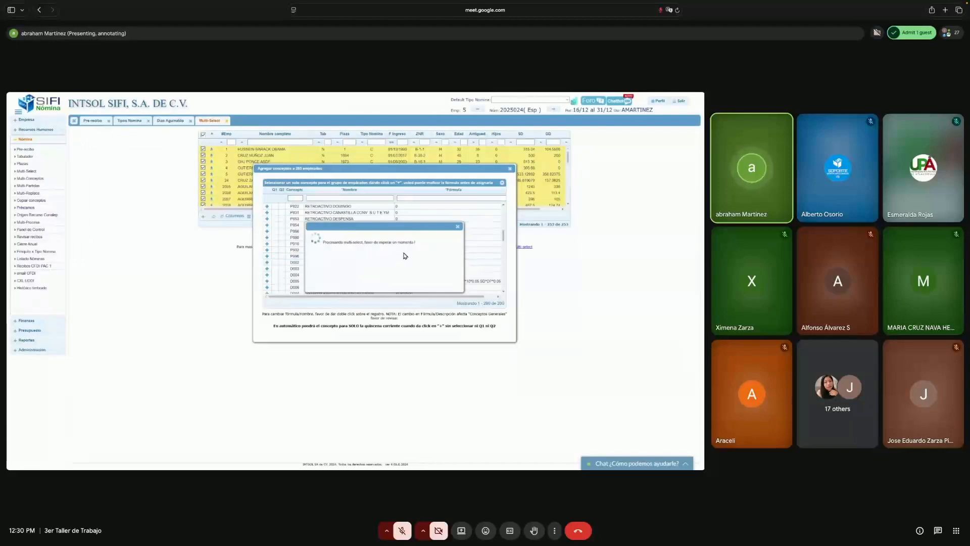
click(458, 226)
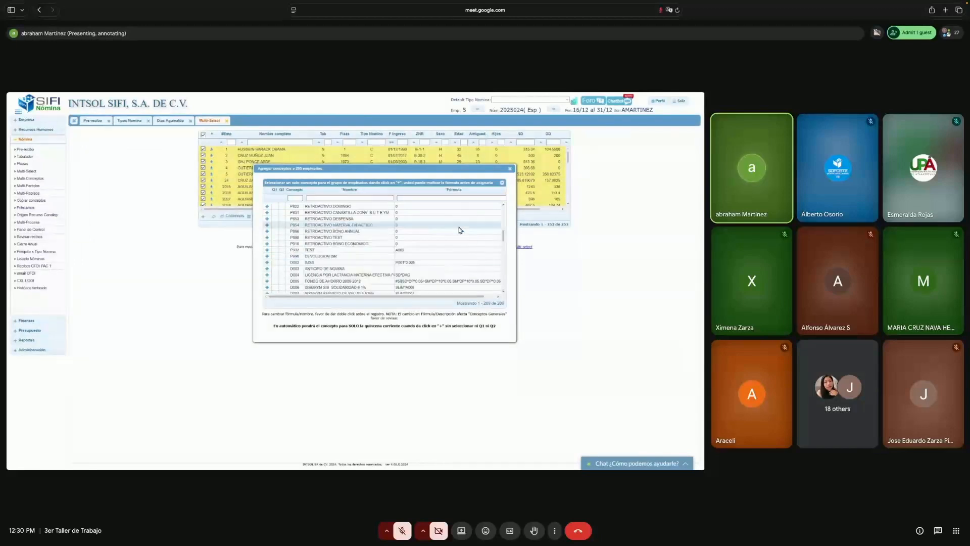
click(510, 168)
click(93, 120)
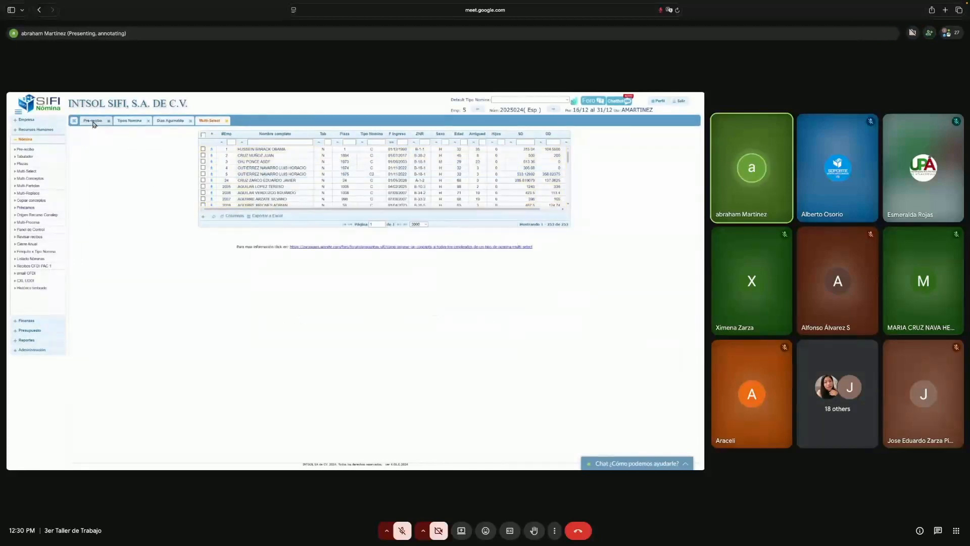
- Step through the next two employees' pre-receipts to check their AGUINALDO perception
click(427, 135)
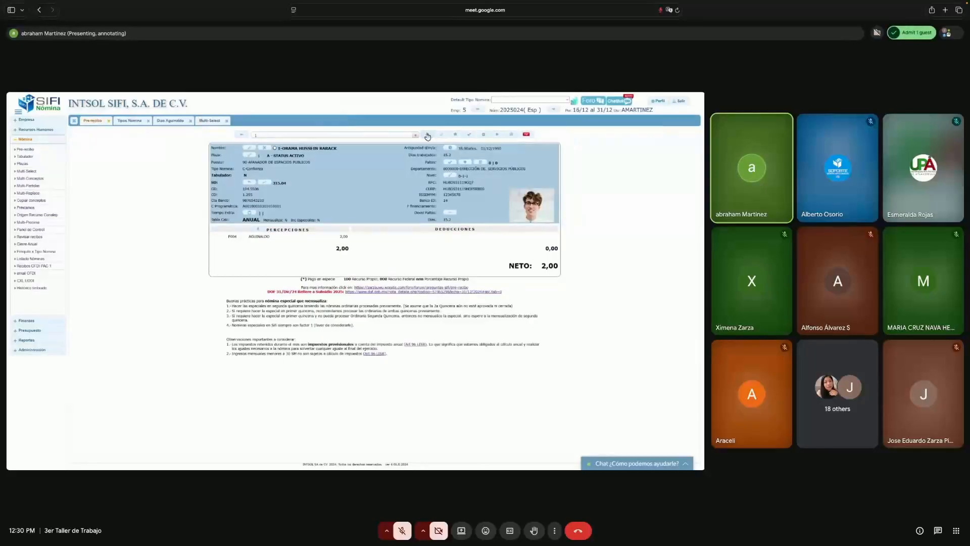
click(427, 135)
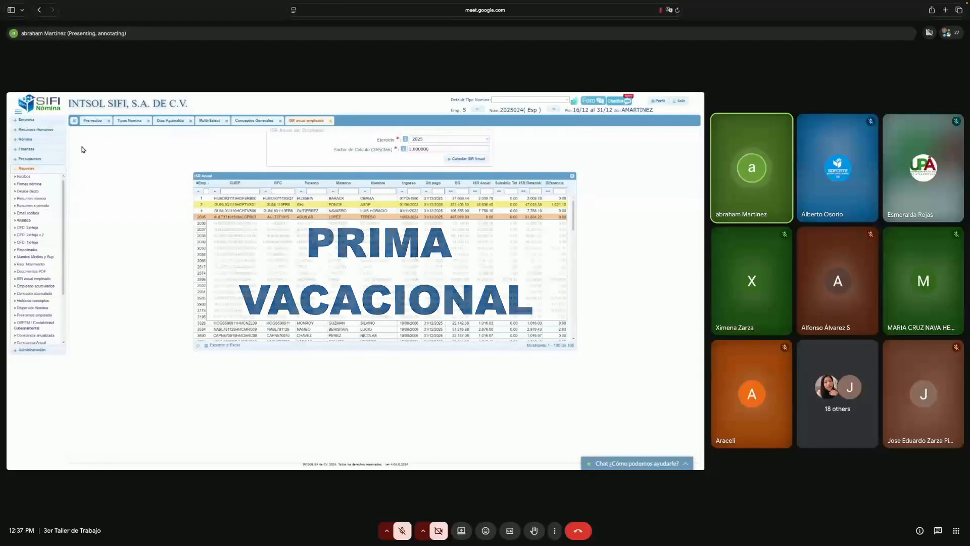
- Close all module tabs and open Conceptos Generales, highlighting the VACACIONES and PRIMA VACACIONAL rows
click(74, 120)
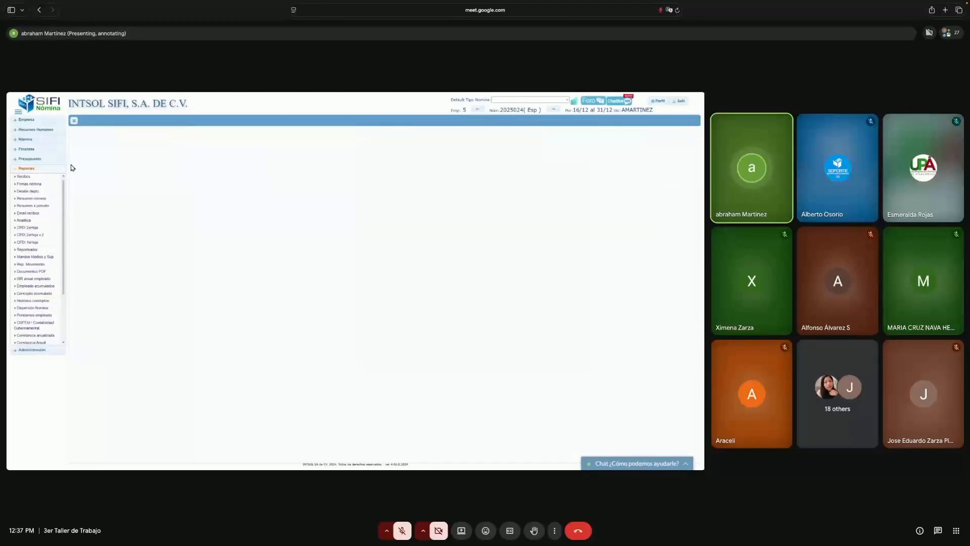
click(45, 123)
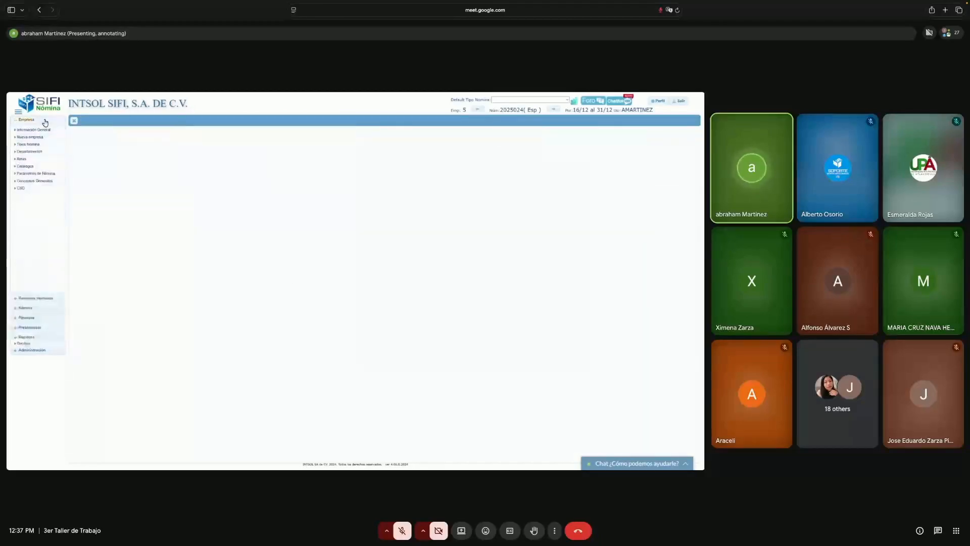
drag(119, 218, 62, 182)
click(53, 182)
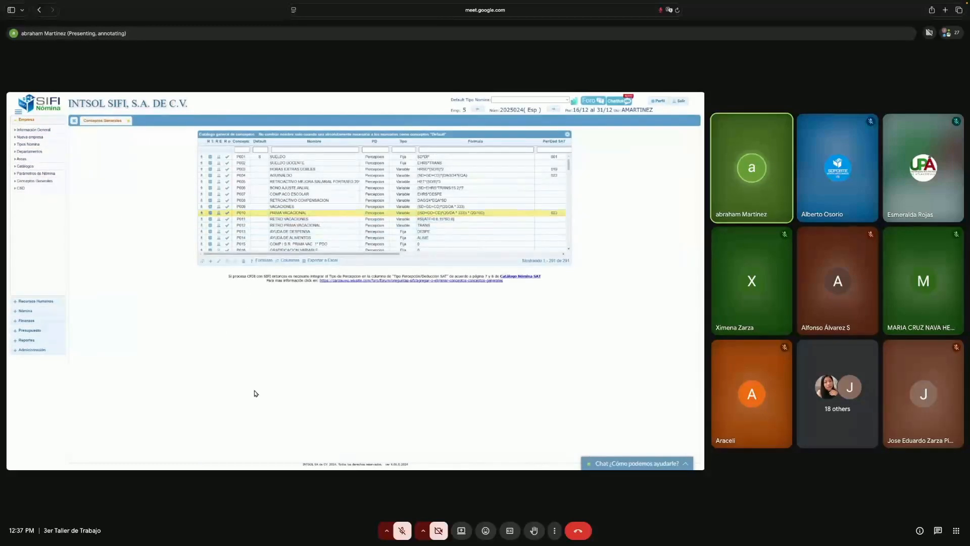
drag(178, 201, 586, 222)
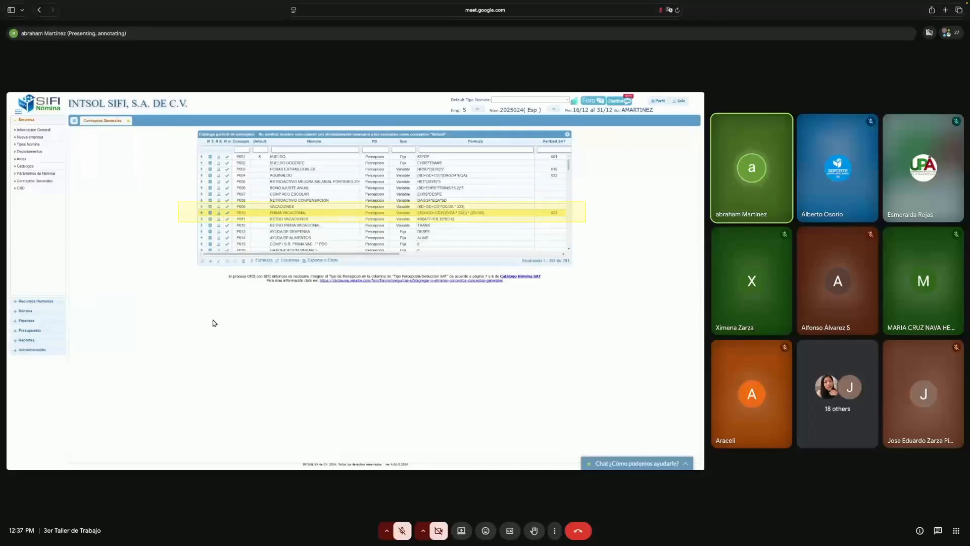
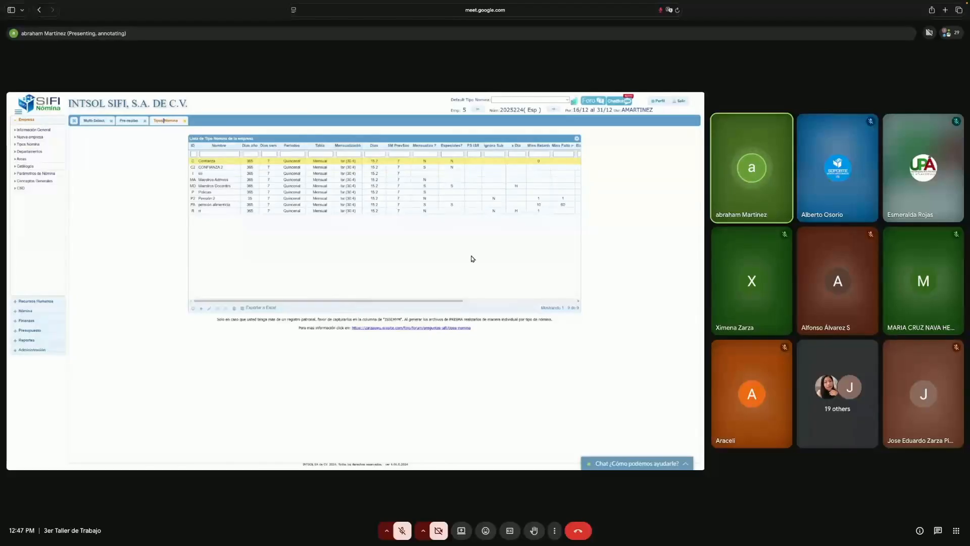
- Close all open module tabs to clear the workspace
click(74, 121)
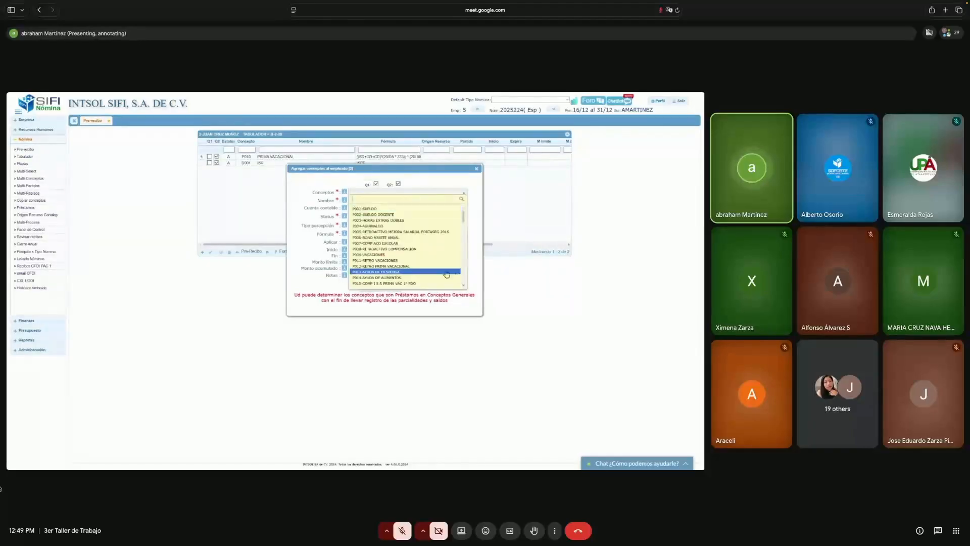
- Pick concept D039 from the Conceptos list, save it for the employee, and close the dialog
scroll(463, 274, down, 4)
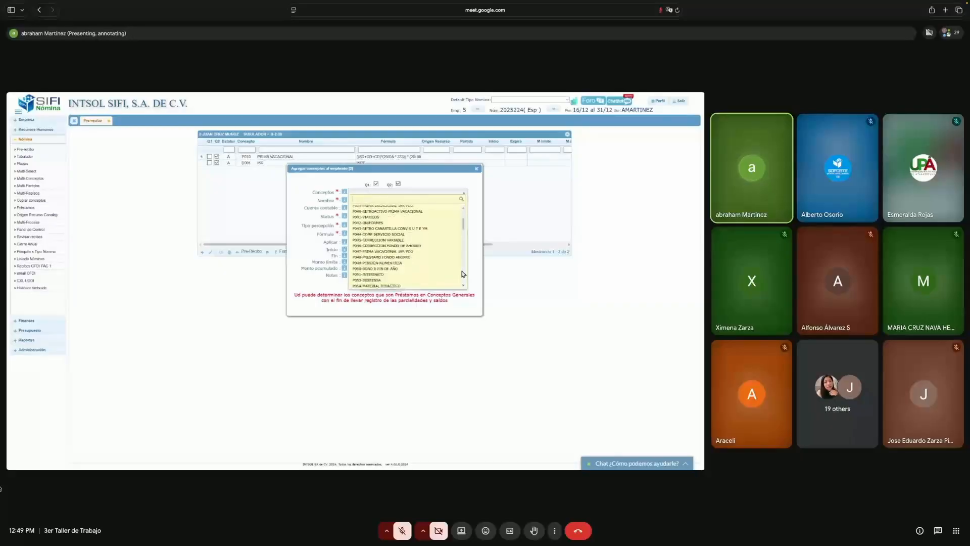
scroll(465, 211, up, 1)
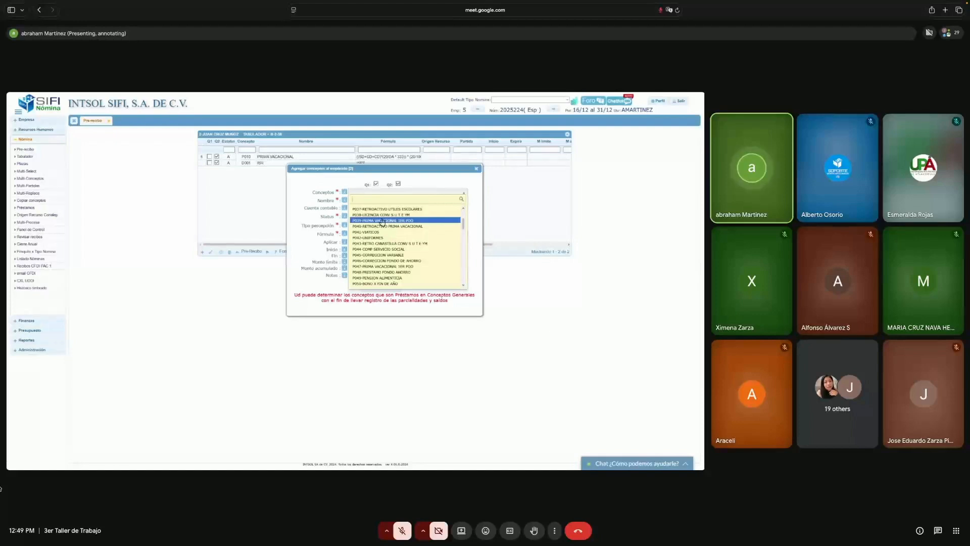
mouse_move(464, 224)
mouse_down()
mouse_move(464, 247)
mouse_move(462, 231)
mouse_up()
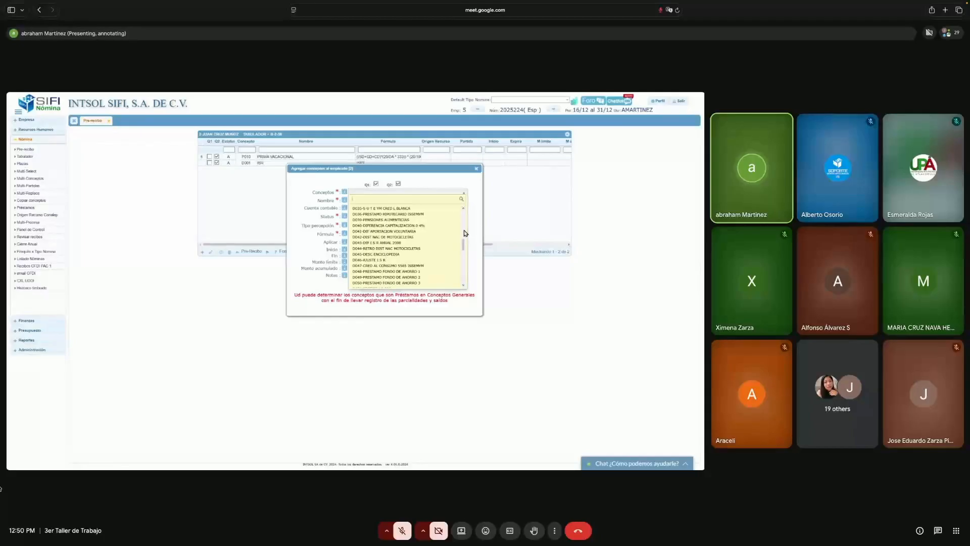
click(380, 220)
click(377, 287)
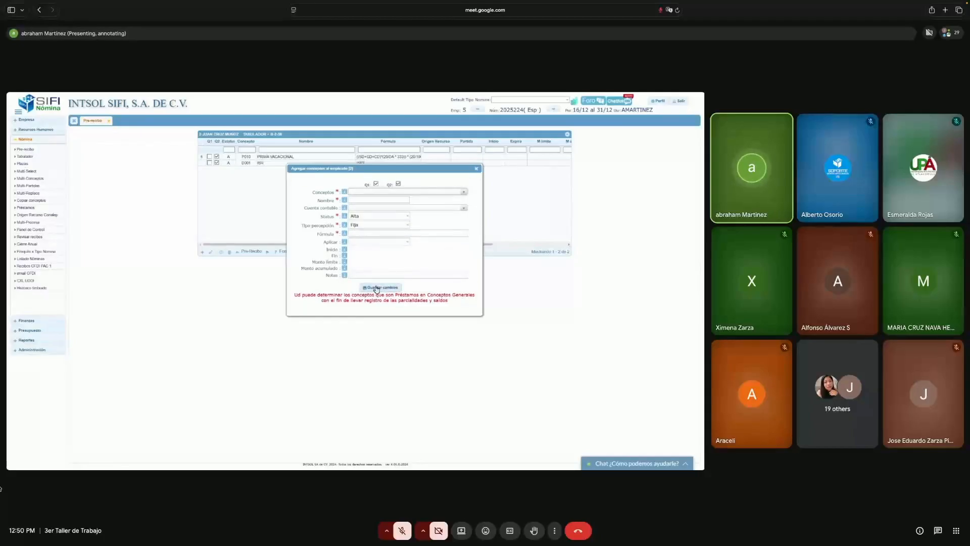
click(476, 169)
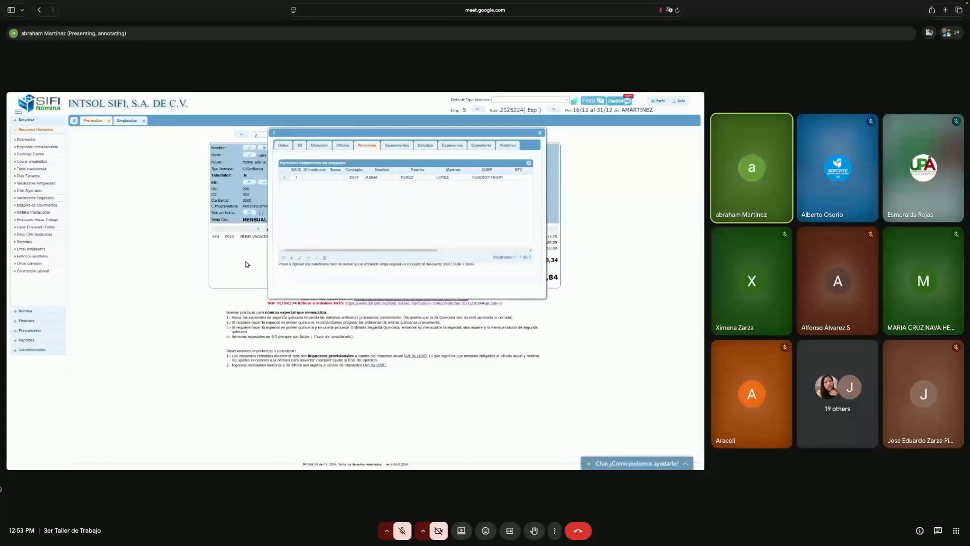
- Close the pensions window, reprocess the pre-receipt, and reopen the employee's Pensiones tab
click(539, 132)
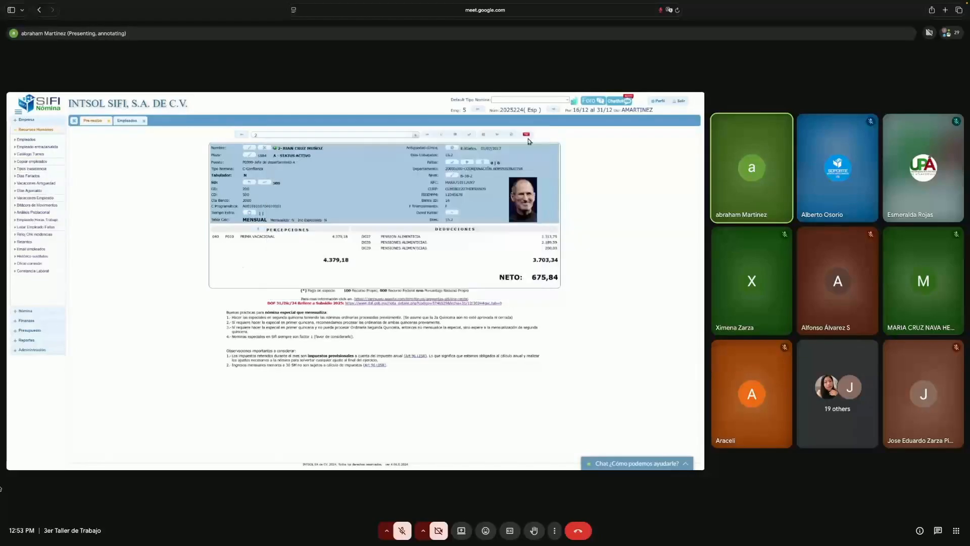
click(497, 136)
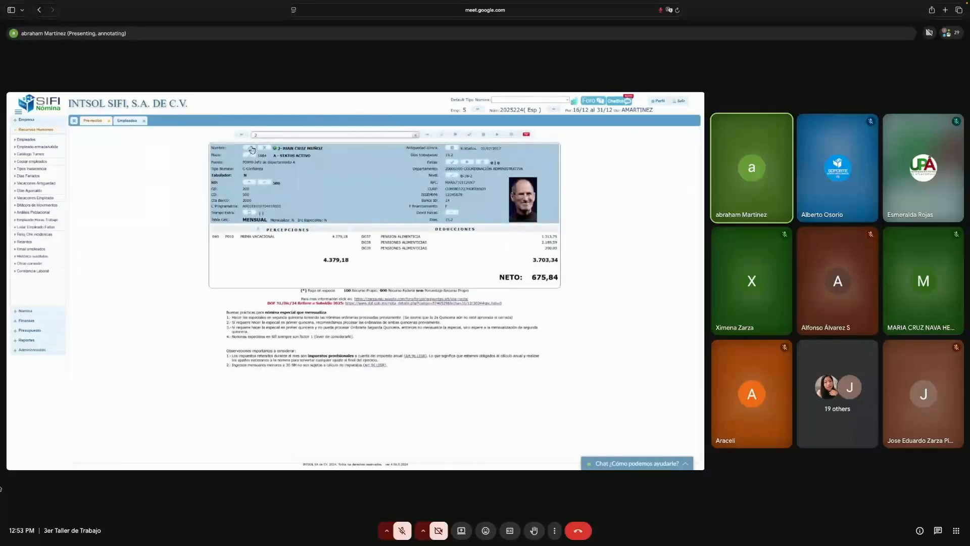
click(251, 148)
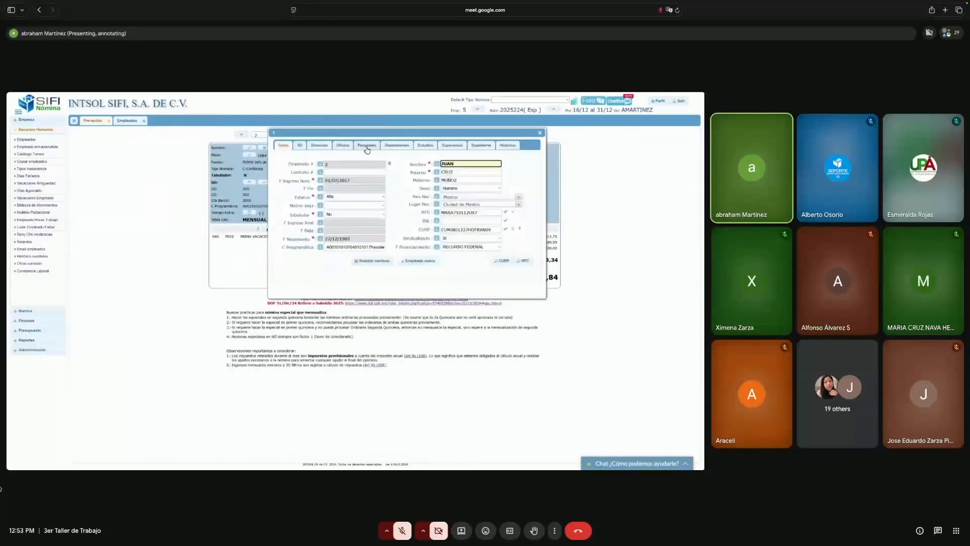
click(368, 147)
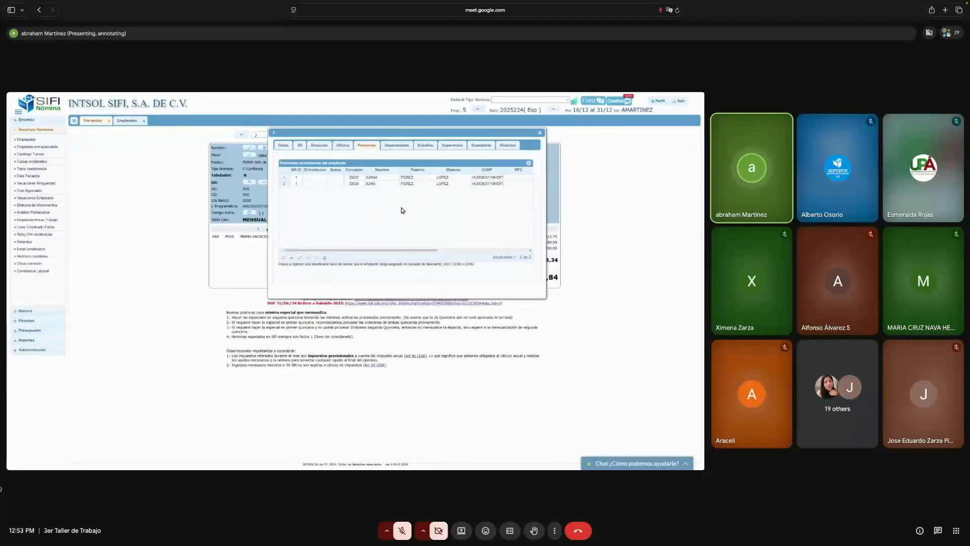
- Add a third beneficiary row under concept D039 and enter the beneficiary's first name
click(292, 259)
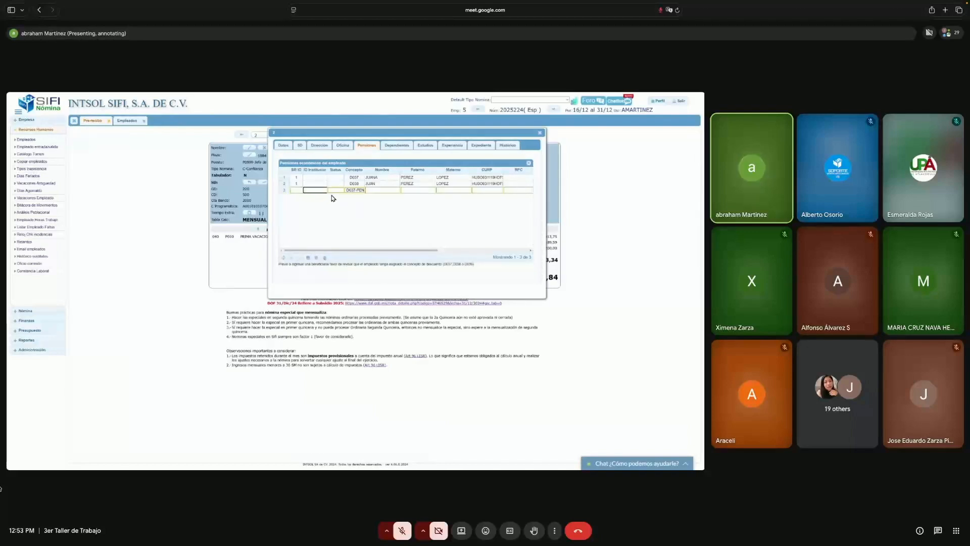
click(362, 192)
click(362, 195)
click(385, 191)
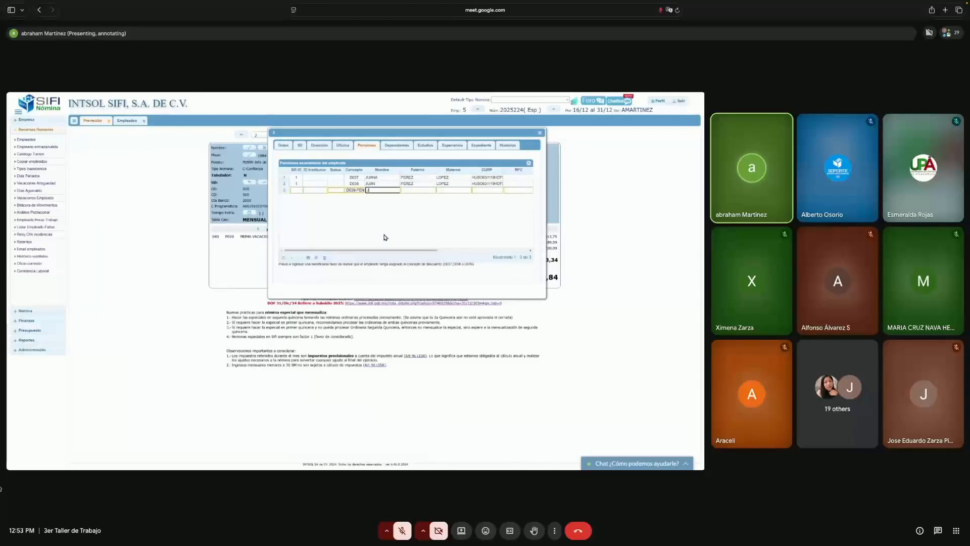
- Fill in the beneficiary's paternal and maternal surnames, then paste the beneficiary's CURP
key(Tab)
text(EZ)
key(Tab)
key(Tab)
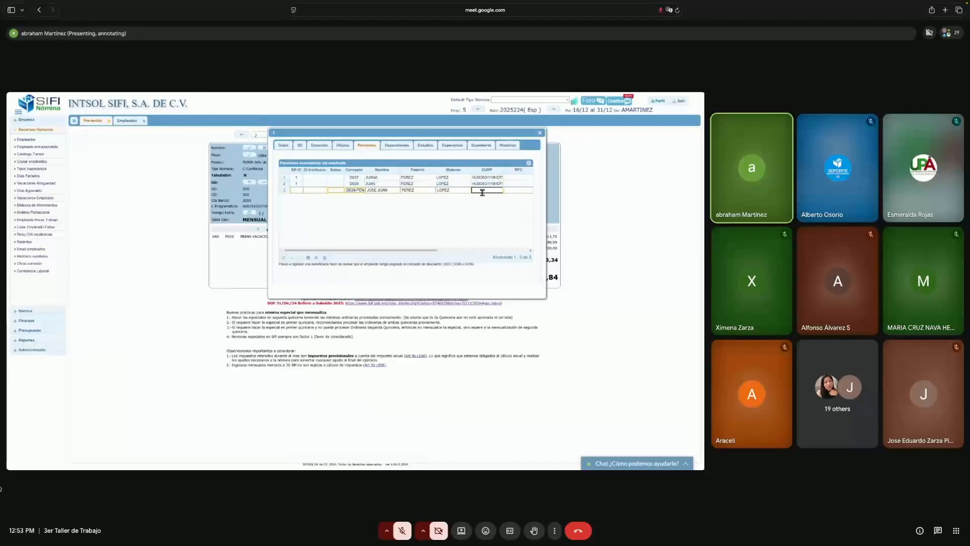
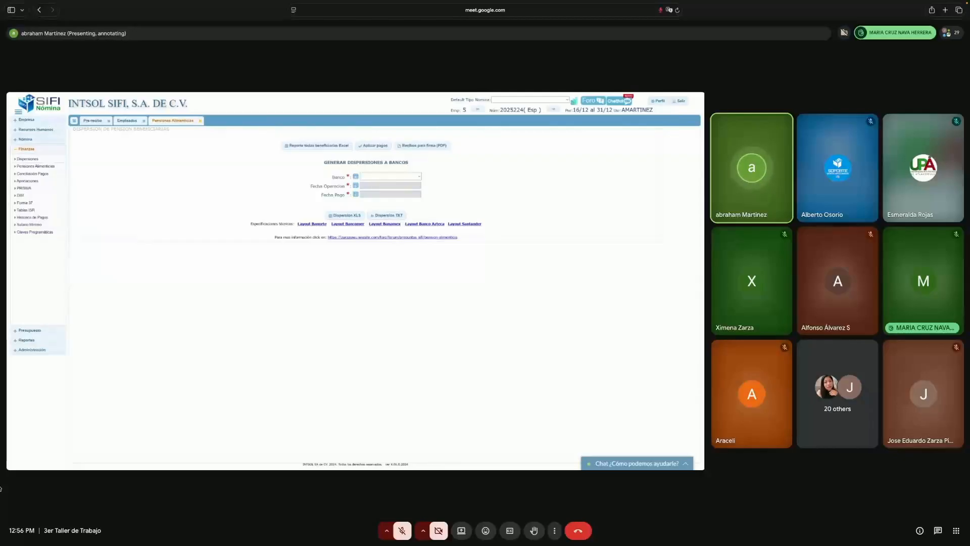
- Close the Pre-recibo, Empleados and Pensiones Alimenticias pages all at once
click(74, 122)
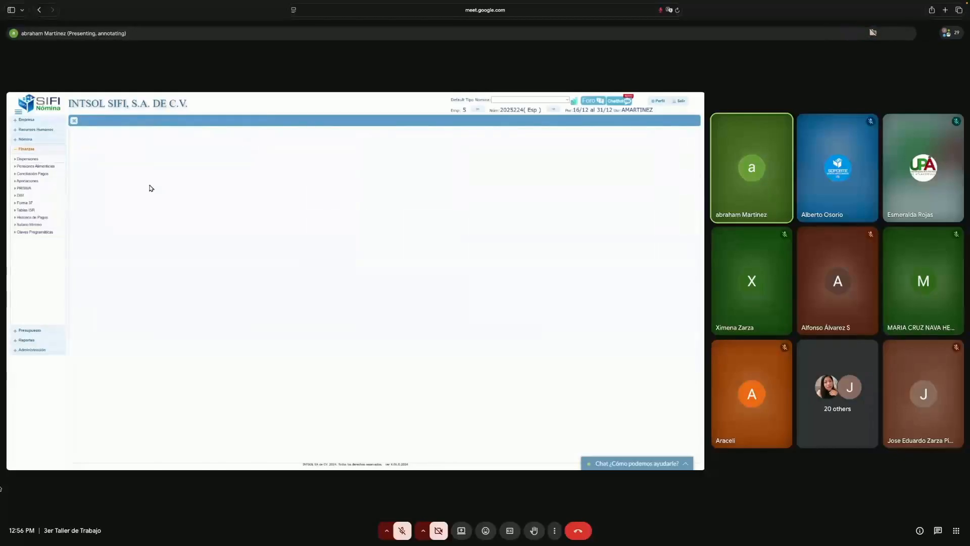
- Open Pre-recibo, advance to employee 3's payslip, then switch to payroll period 202601
click(46, 140)
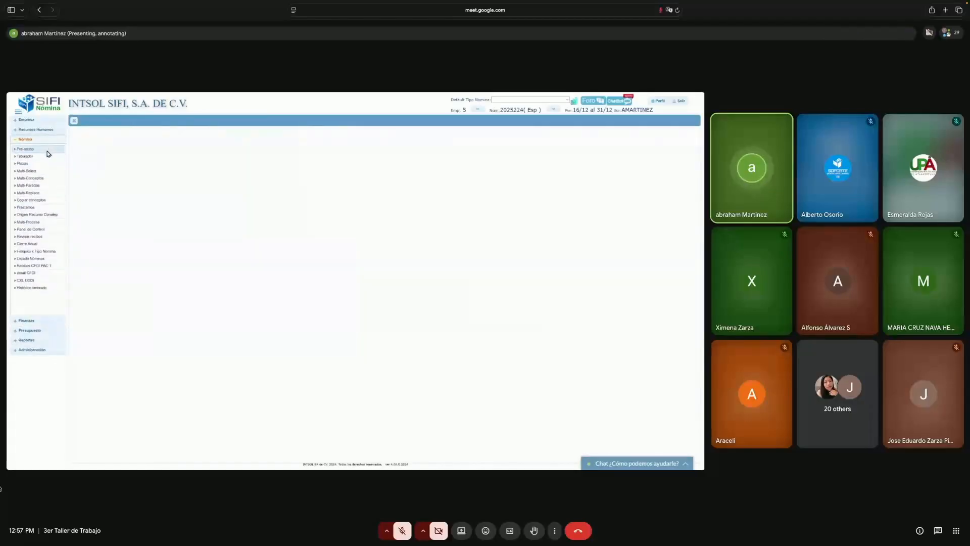
click(49, 151)
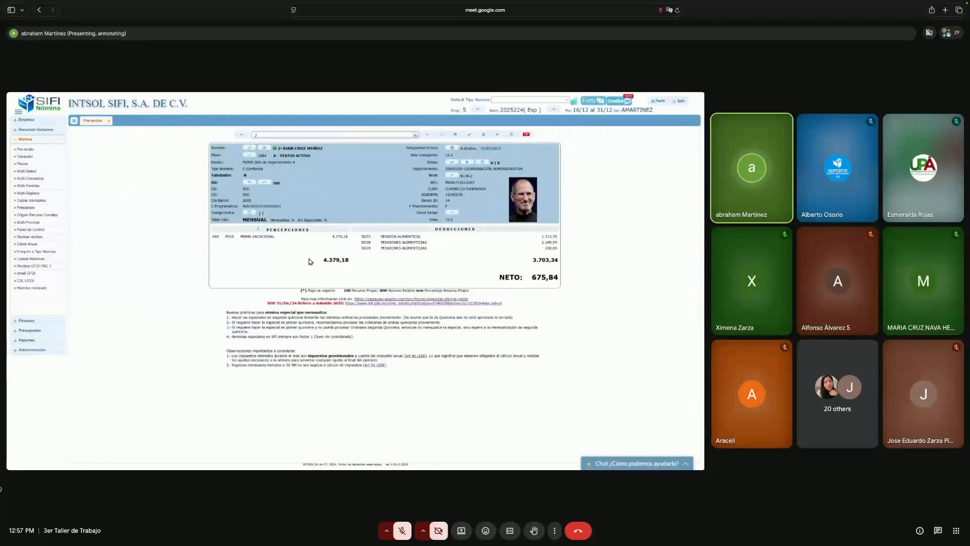
click(427, 136)
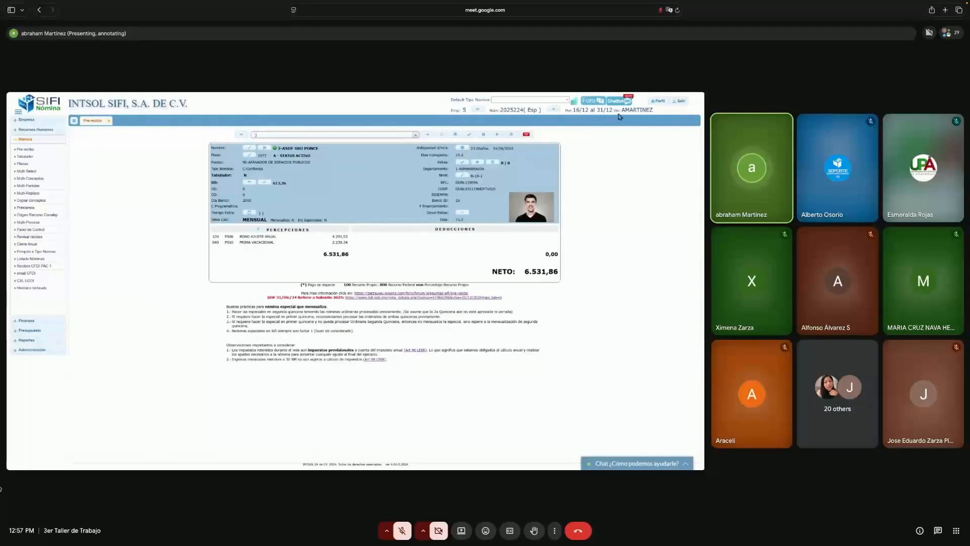
click(554, 111)
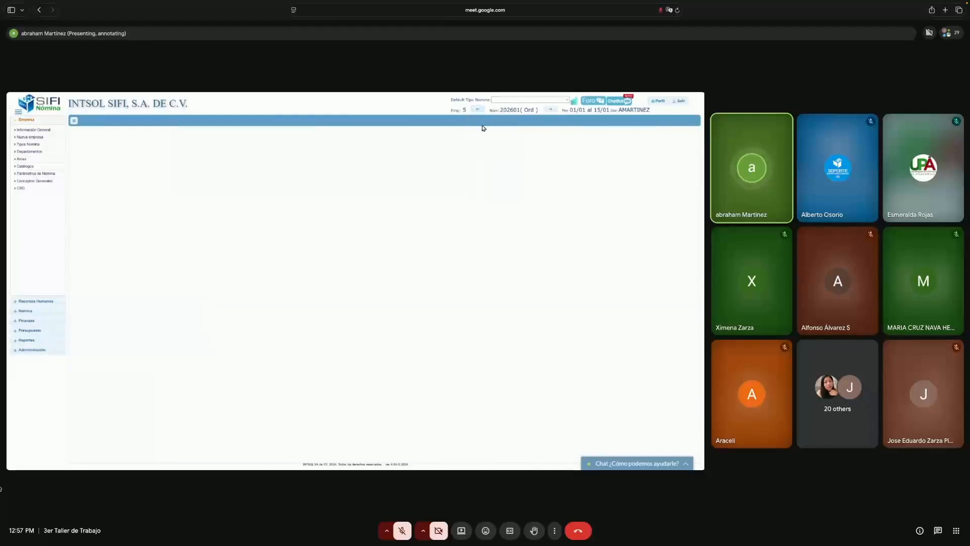
- Reopen Pre-recibo for period 202601 and step through to employee 4's payslip (net 10.696,30)
click(35, 310)
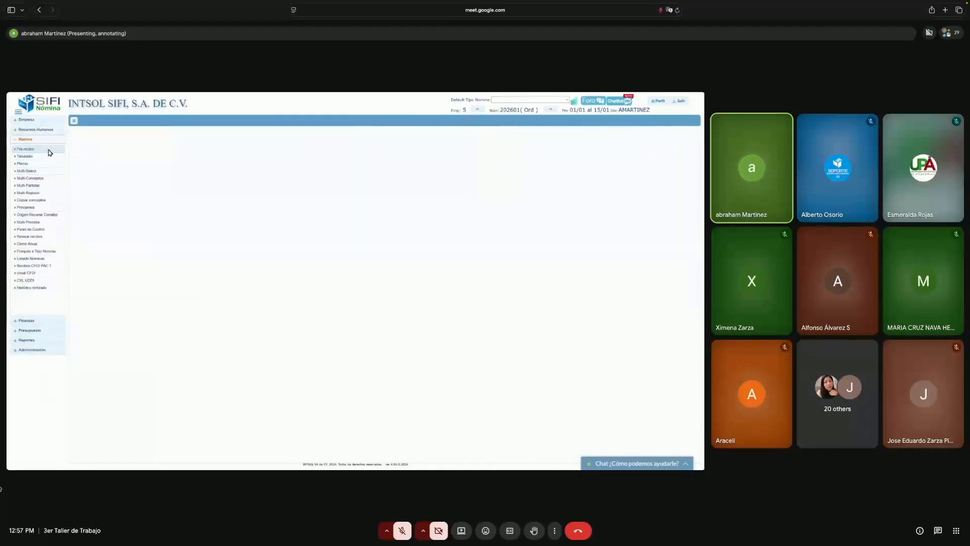
click(48, 149)
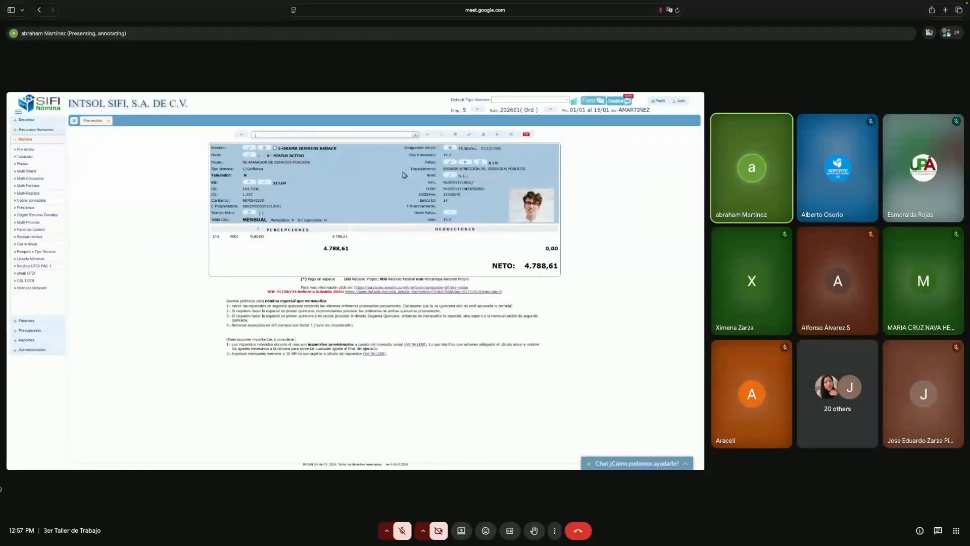
click(427, 135)
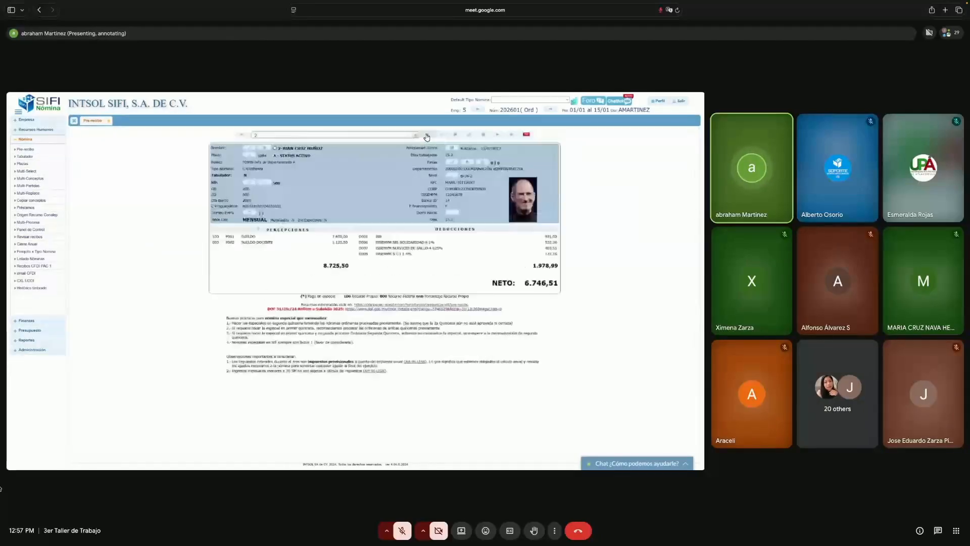
click(427, 136)
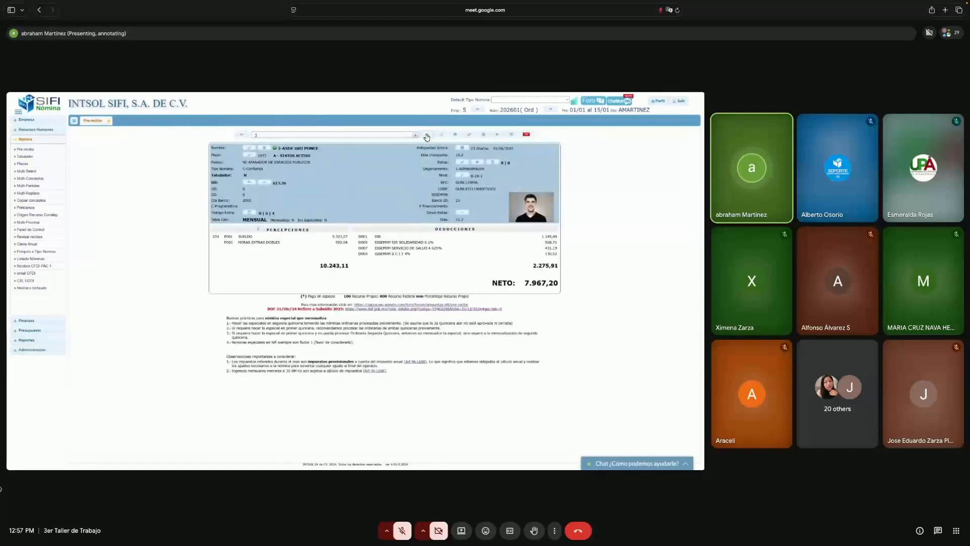
click(427, 136)
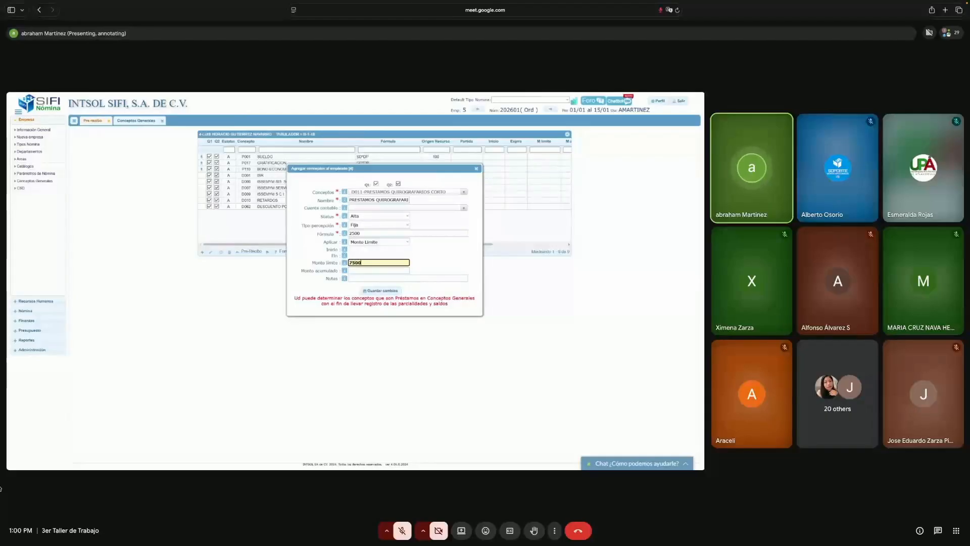
- Save the D013 loan concept with its 75000 Monto Límite for employee 4 and close the dialog
click(374, 269)
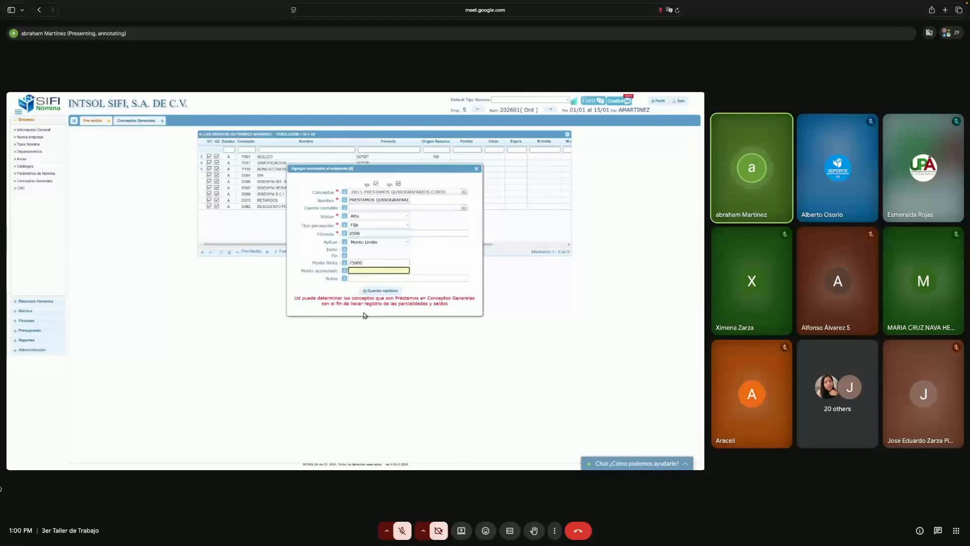
click(381, 291)
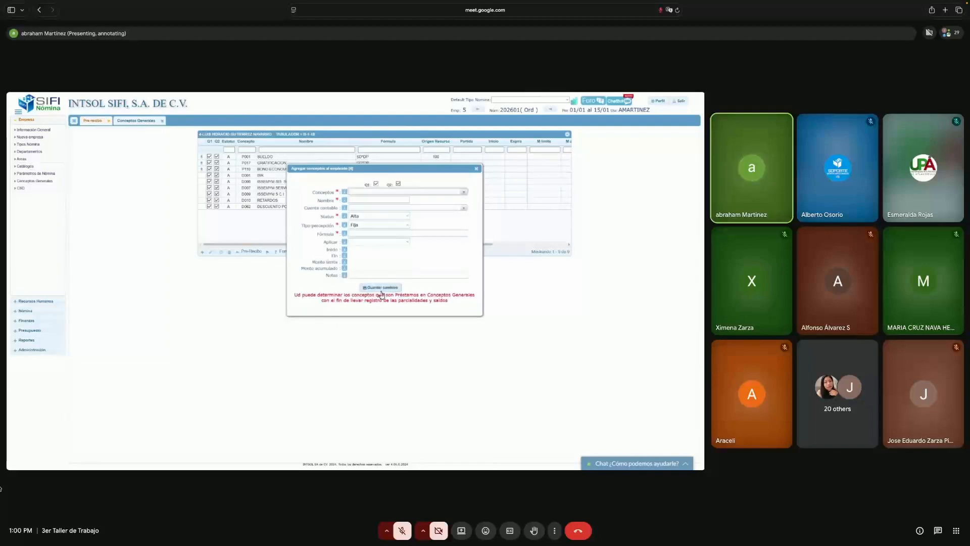
click(475, 171)
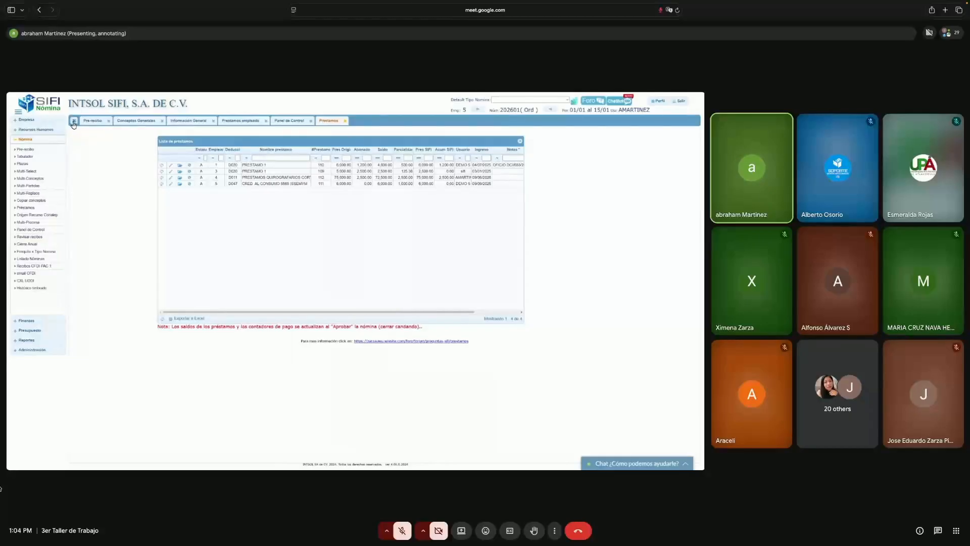
- Close every open tab, including the Préstamos loan list
click(73, 120)
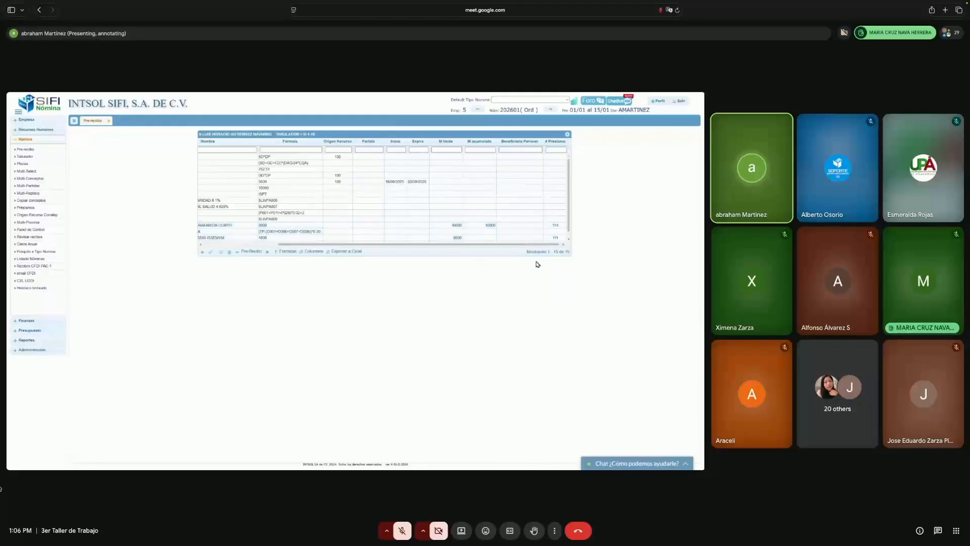
- Recalculate the employee's pre-receipt, reopen the concept grid, select D011 and refresh the table
drag(508, 244, 424, 252)
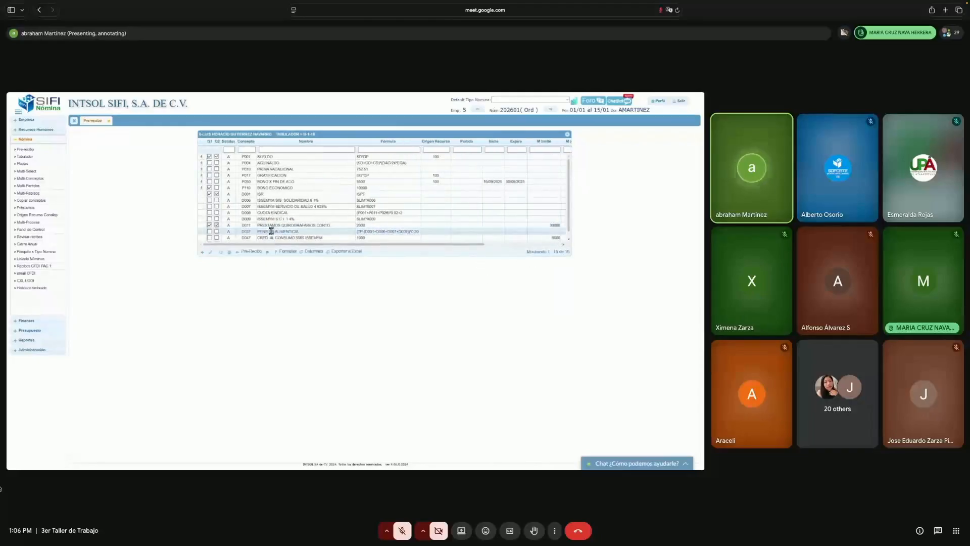
click(249, 252)
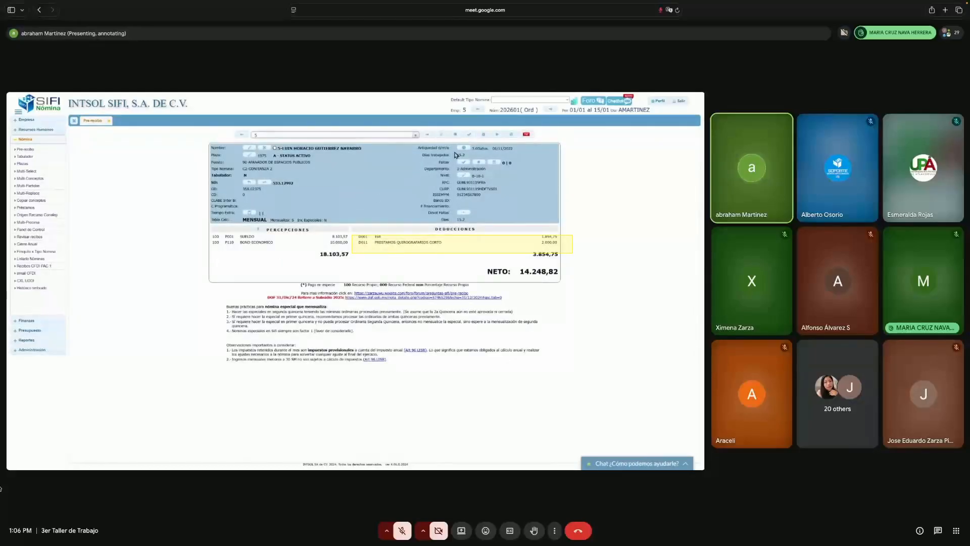
click(496, 136)
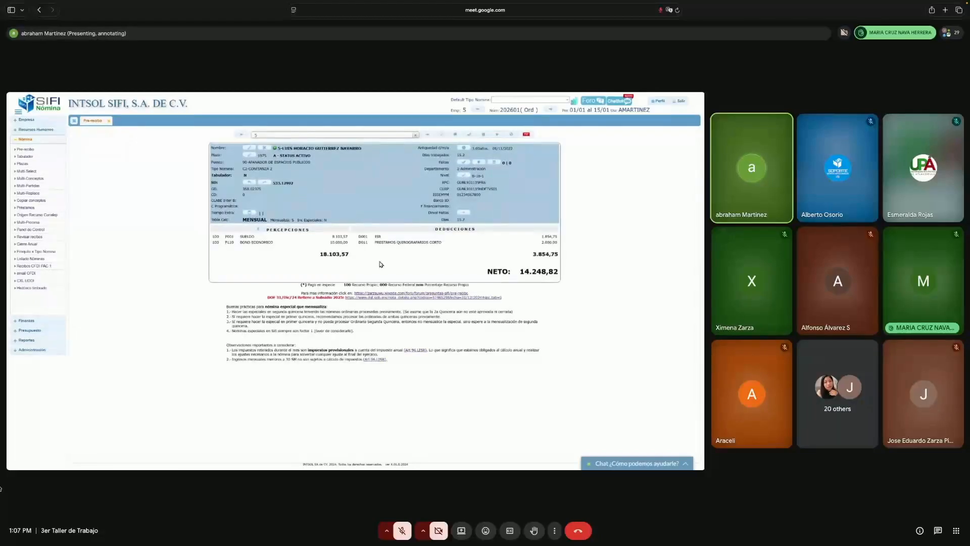
click(484, 135)
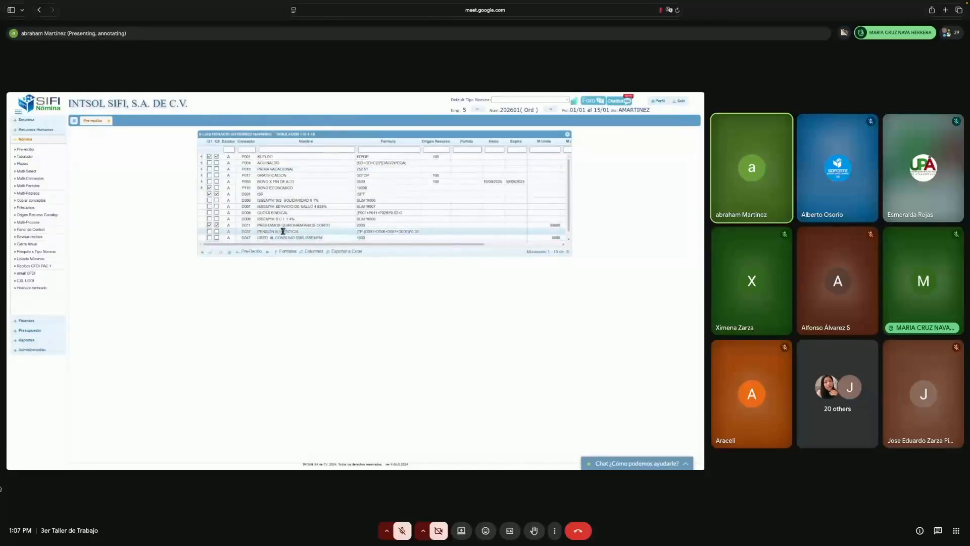
click(283, 225)
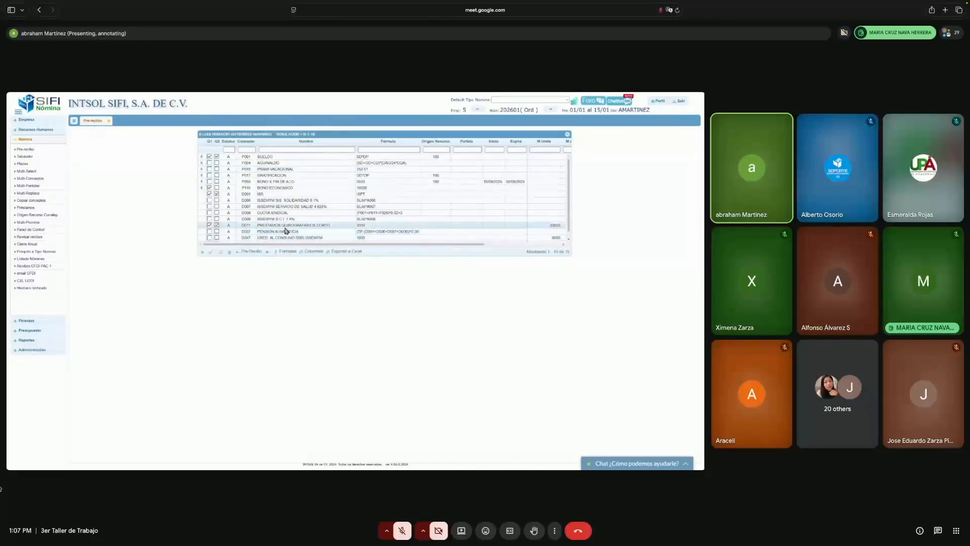
click(220, 253)
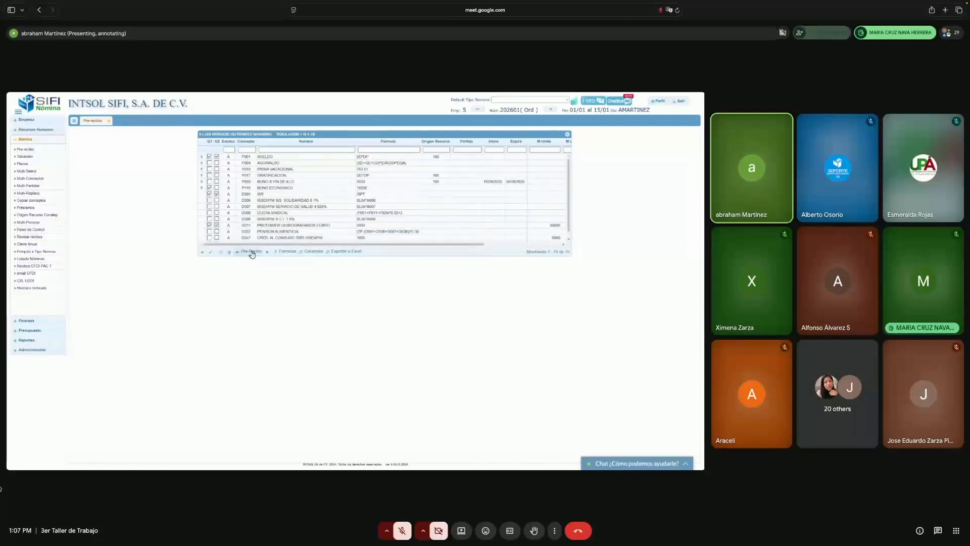
- Check the # Prestamo column, then view the Panel de Control summary for payroll 202601 (total 30,412.32)
scroll(304, 246, right, 3)
scroll(303, 245, down, 1)
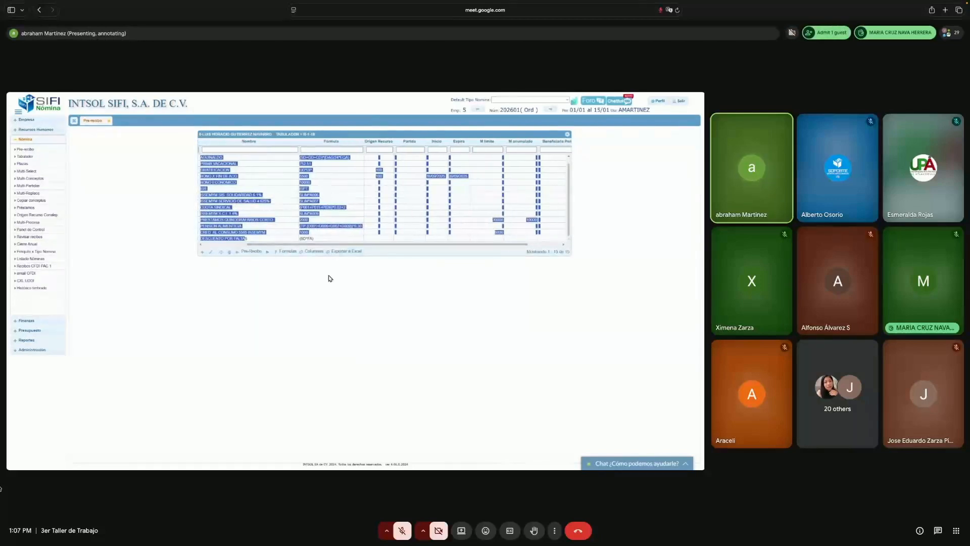
drag(367, 246, 402, 247)
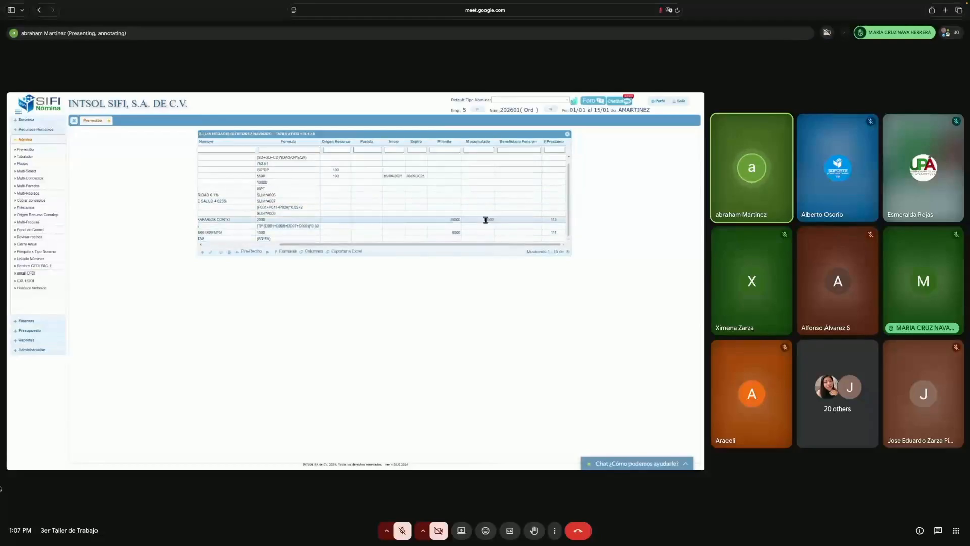
drag(486, 248, 354, 256)
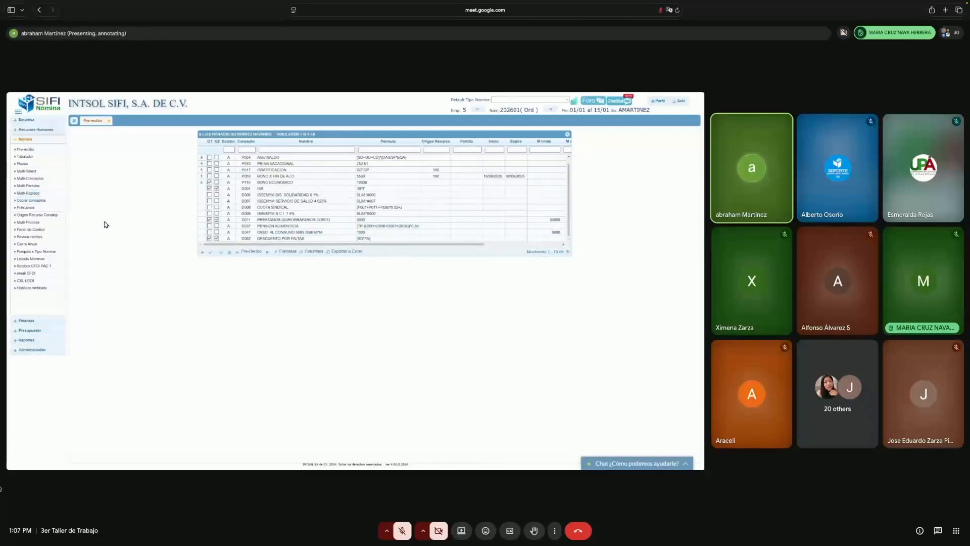
click(58, 231)
- Compare the CONFIANZA 2 summary row with the employee's payslip showing net pay 14,248.82
click(94, 123)
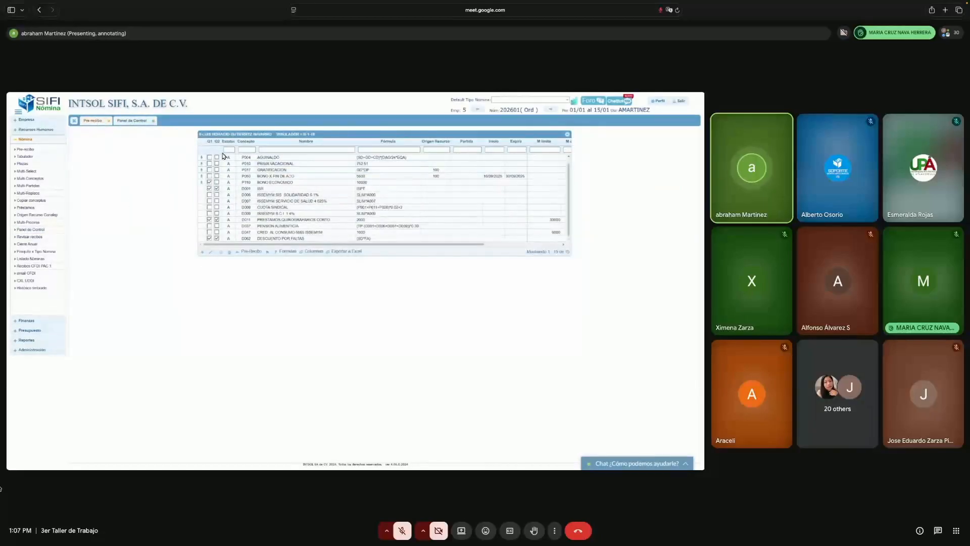
click(247, 255)
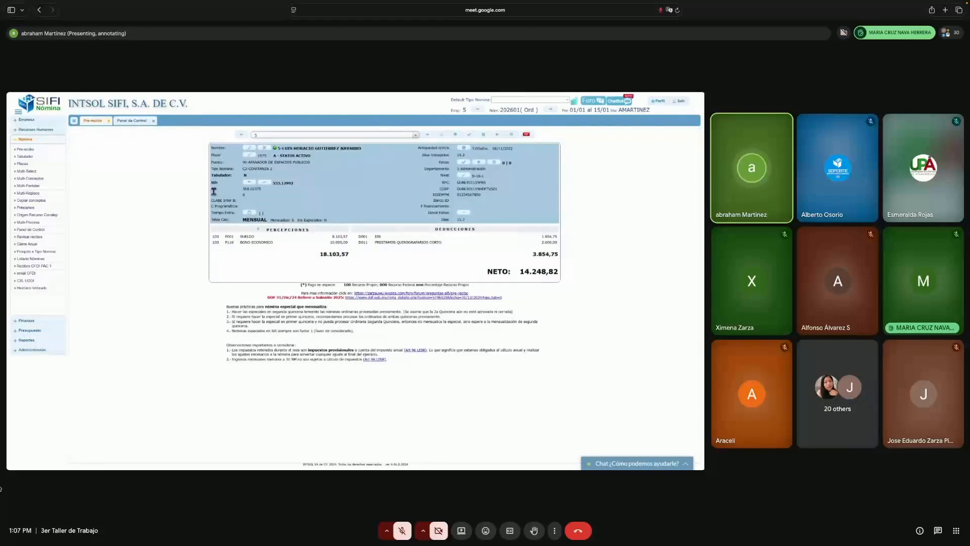
click(132, 121)
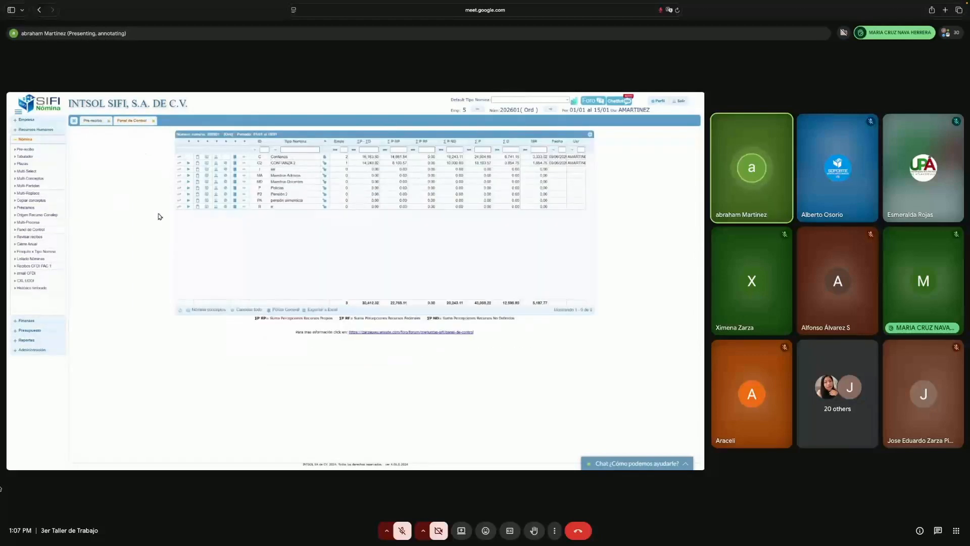
drag(257, 155, 338, 168)
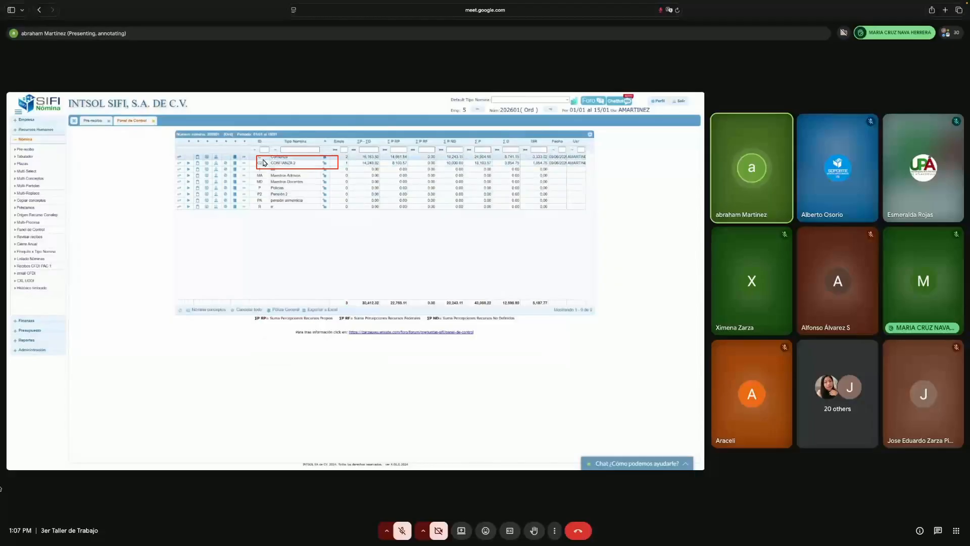
click(325, 163)
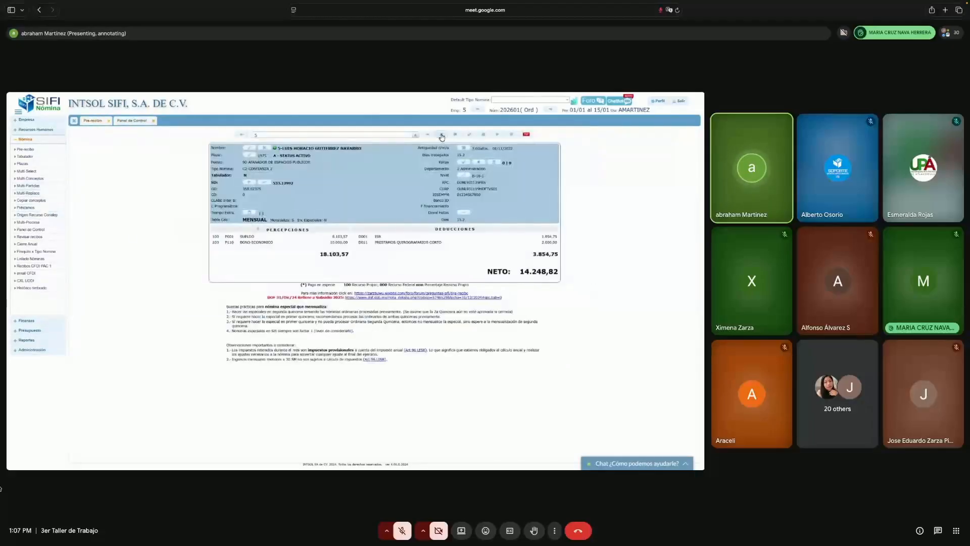
- Review the employee's 15 payroll concepts, including PRESTAMOS QUIROGRAFARIOS CORTO with its 30000 limit
click(483, 134)
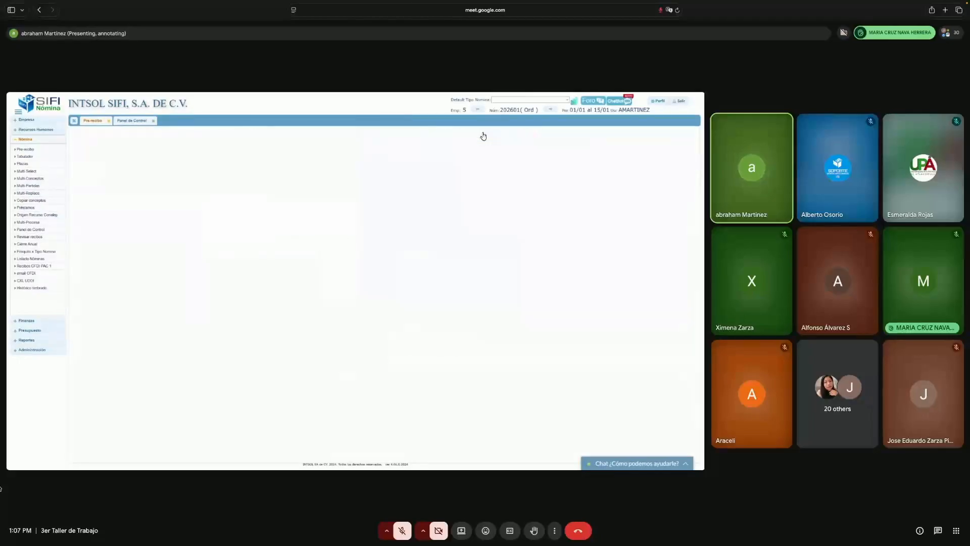
drag(364, 245, 464, 255)
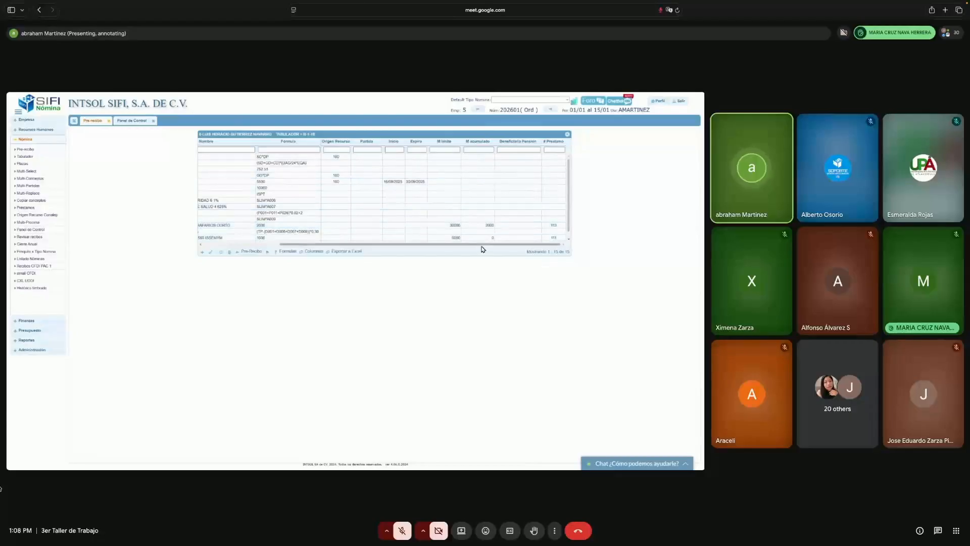
mouse_move(515, 247)
mouse_down()
mouse_move(400, 249)
mouse_move(511, 247)
mouse_up()
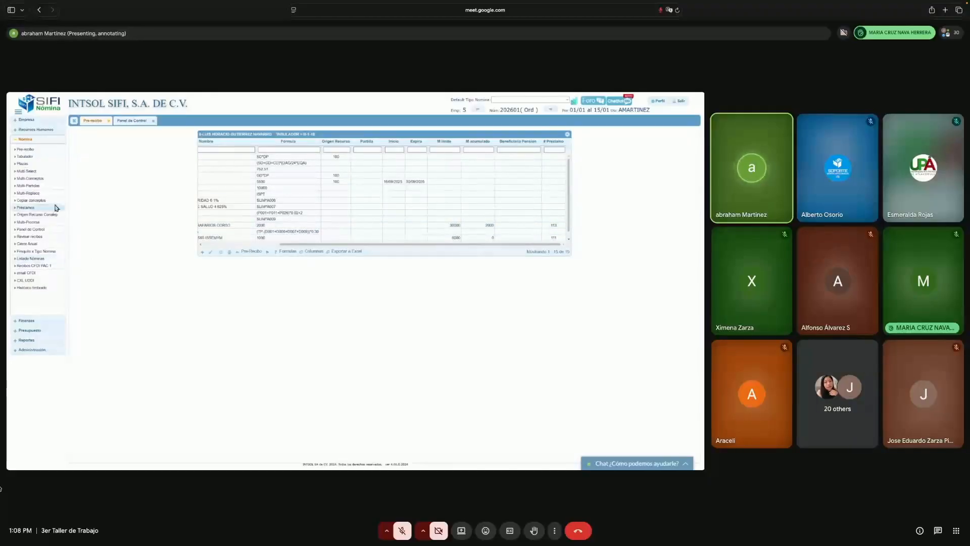
click(35, 341)
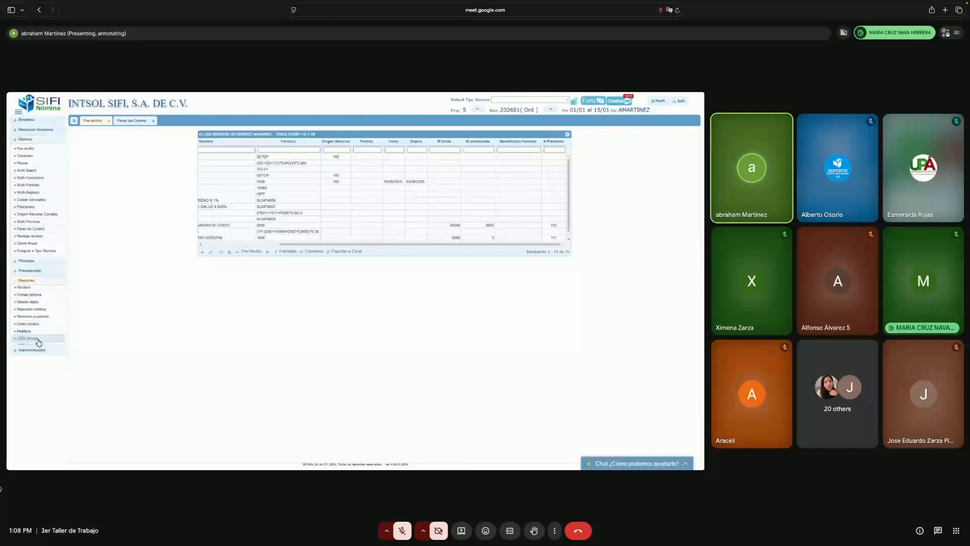
- Open the Prestamos empleado report listing the employee's 17 loan records
mouse_move(64, 257)
mouse_down()
mouse_move(66, 288)
mouse_move(66, 254)
mouse_up()
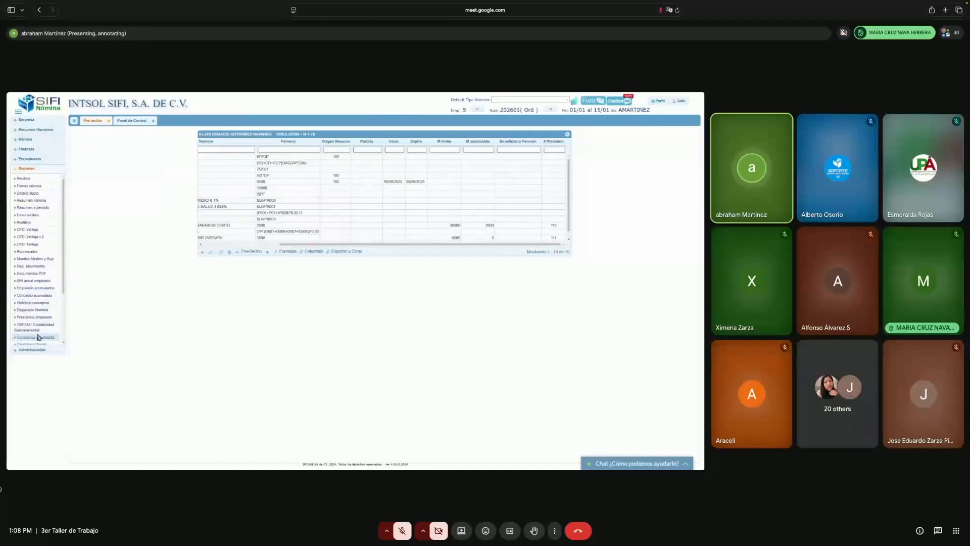
click(35, 317)
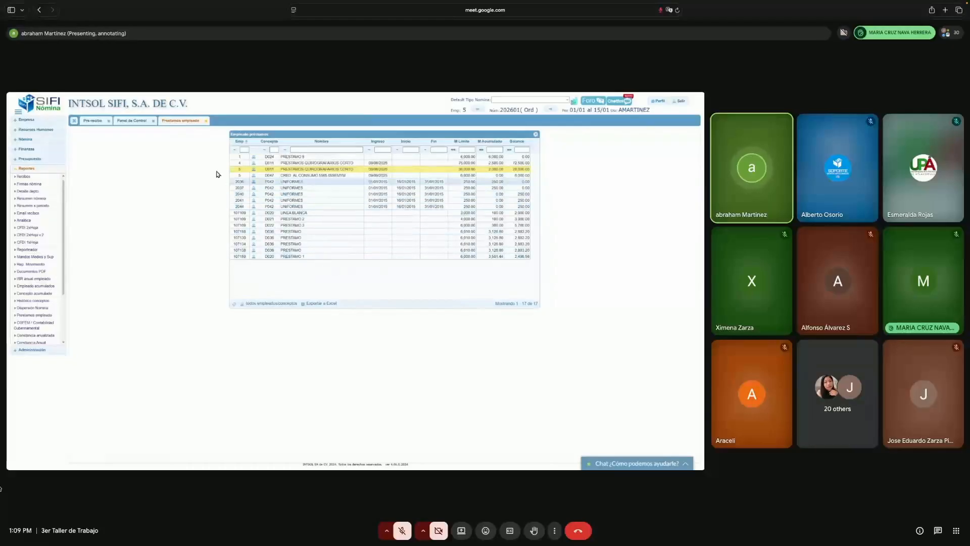
- Delete concept D011 PRESTAMOS QUIROGRAFARIOS CORTO from the employee's Pre-recibo concept grid, confirming the removal
click(102, 125)
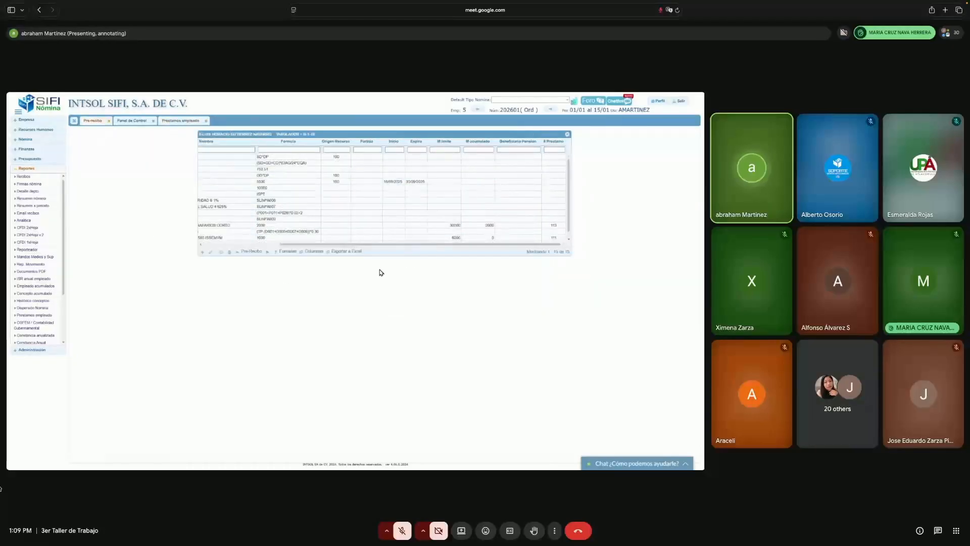
drag(417, 249, 304, 250)
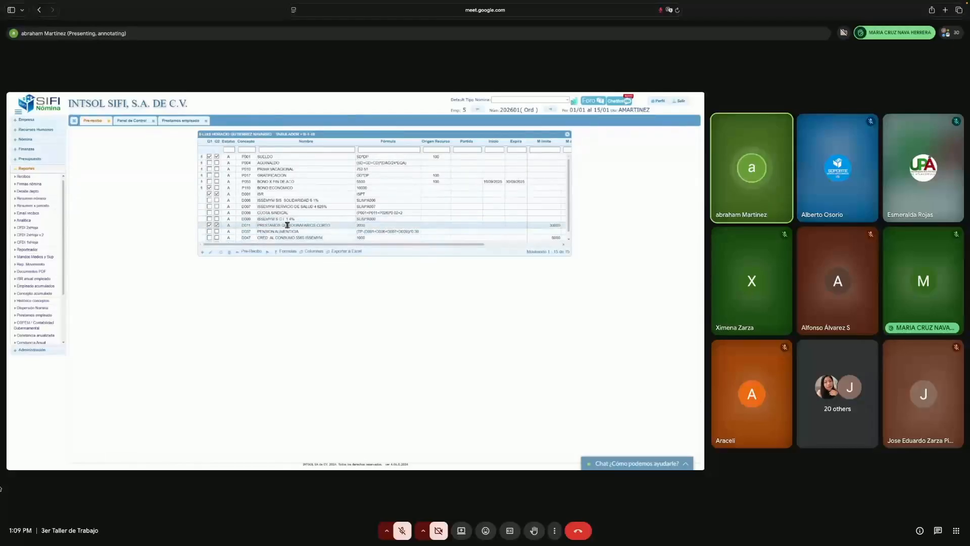
click(287, 225)
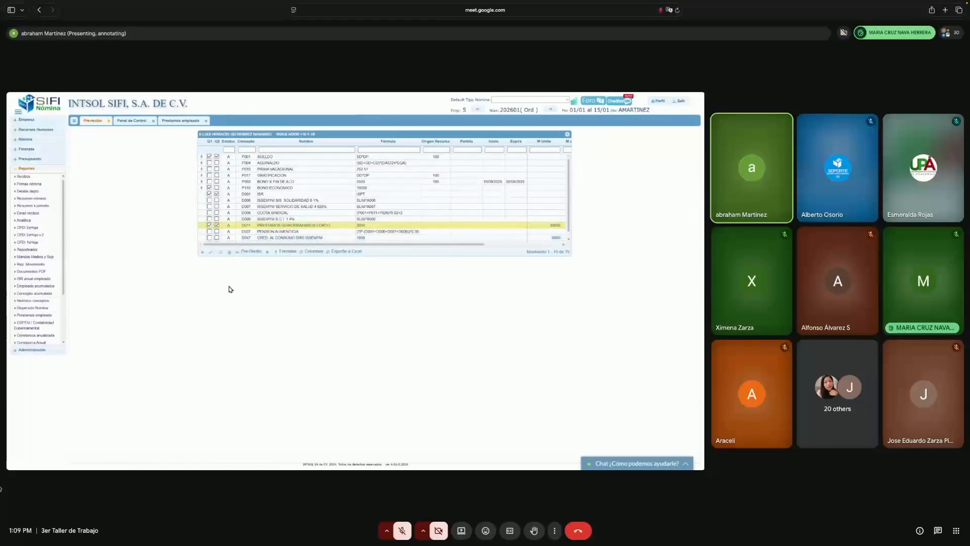
click(230, 252)
click(404, 203)
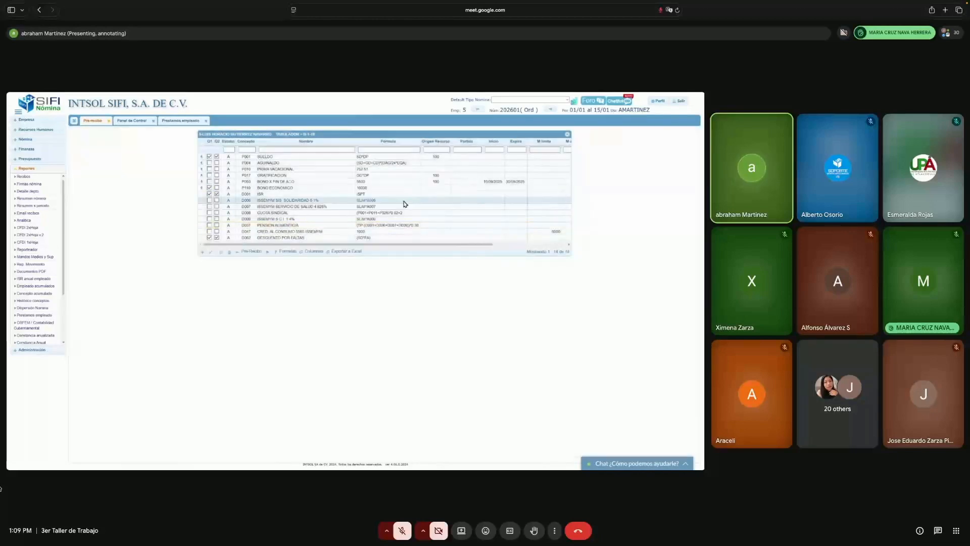